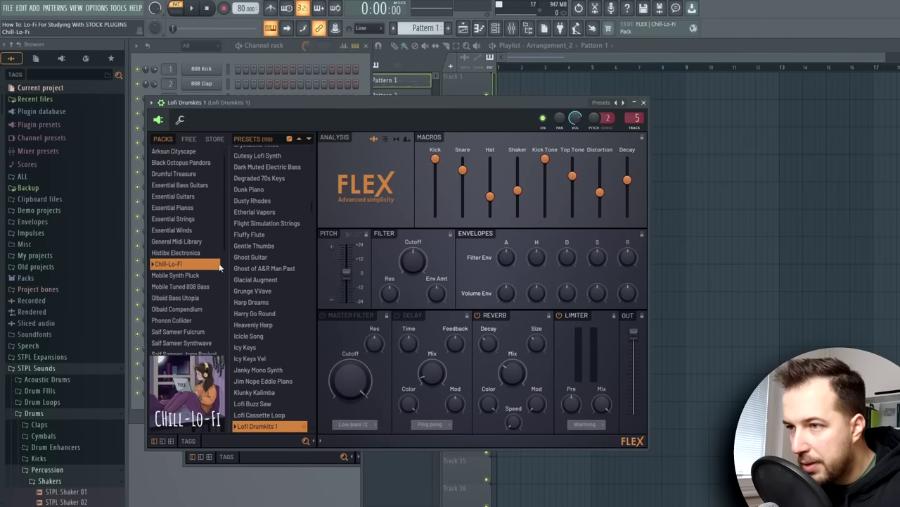
- Open the Lofi Drumkits 1 notes in the piano roll and audition the kit's sounds
scroll(254, 222, "down", 3)
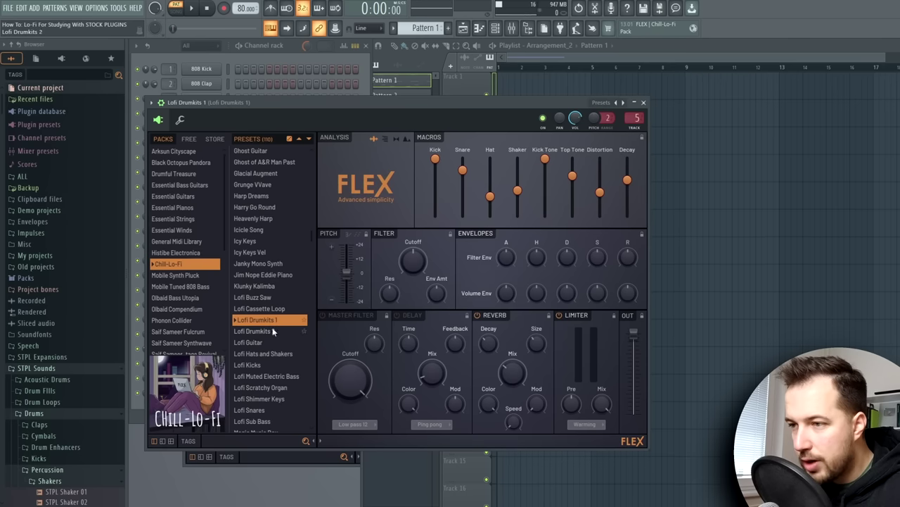
key("F7")
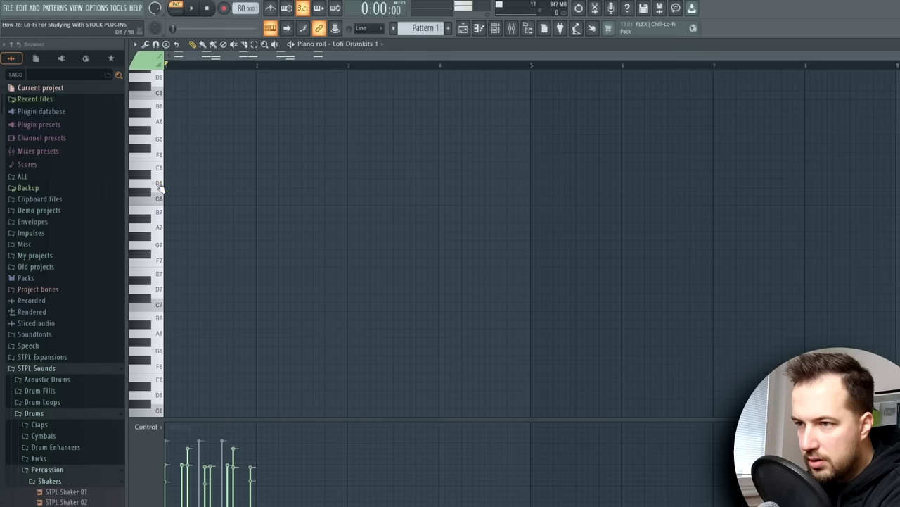
left_click(159, 302)
scroll(159, 314, "down", 2)
left_click(159, 352)
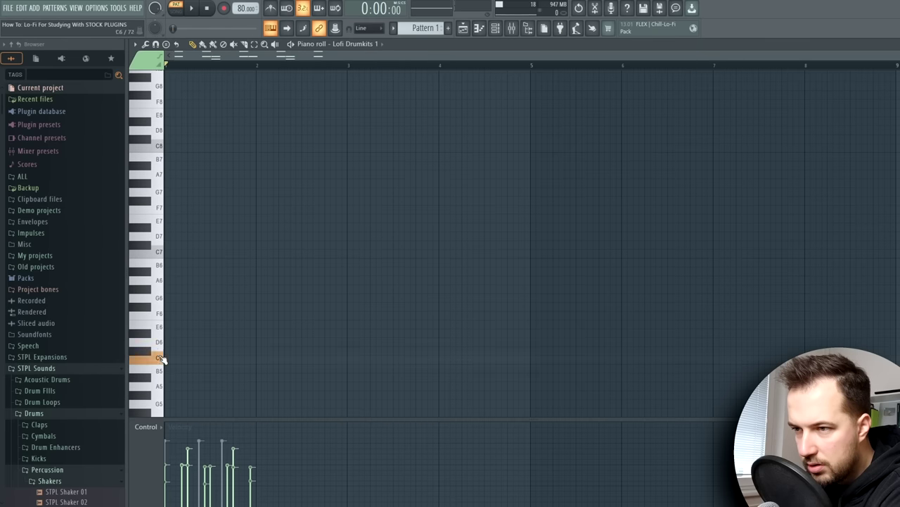
scroll(270, 291, "down", 15)
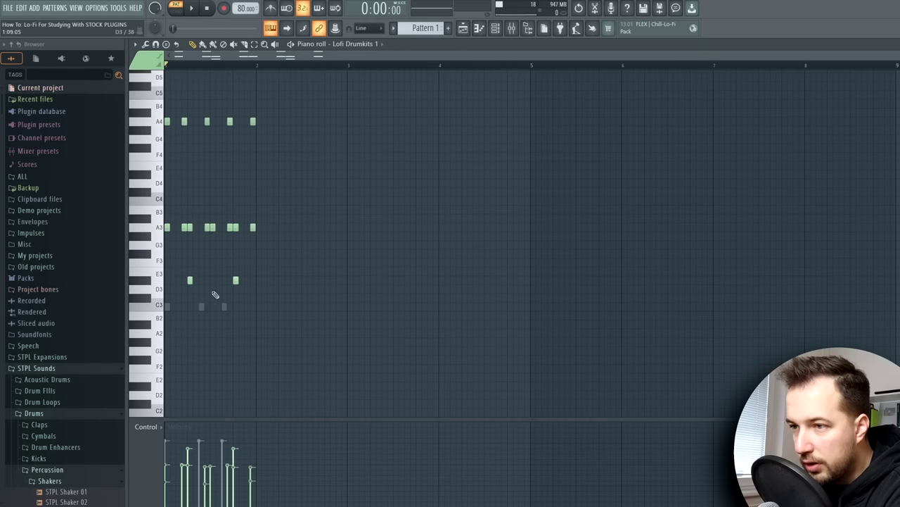
- Audition the D#3, A3 and A4 drum sounds, then play and stop the pattern
left_click(151, 285)
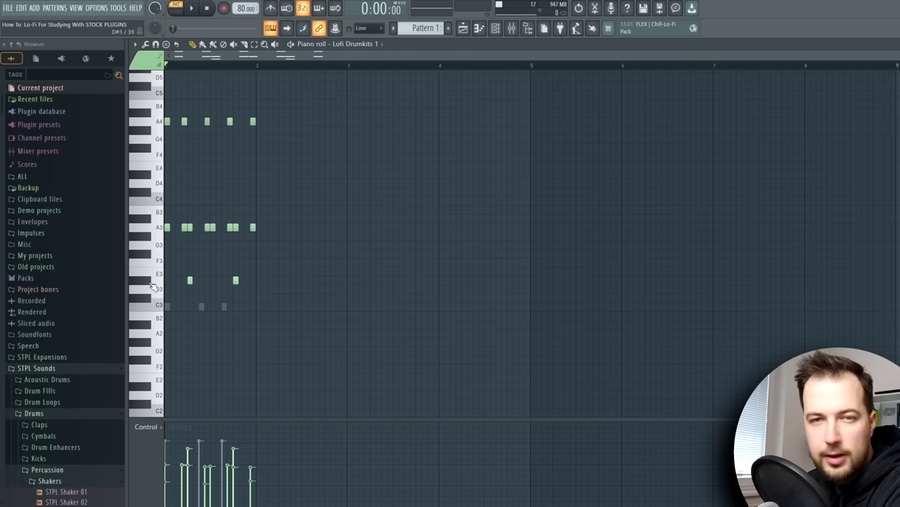
scroll(154, 288, "up", 2)
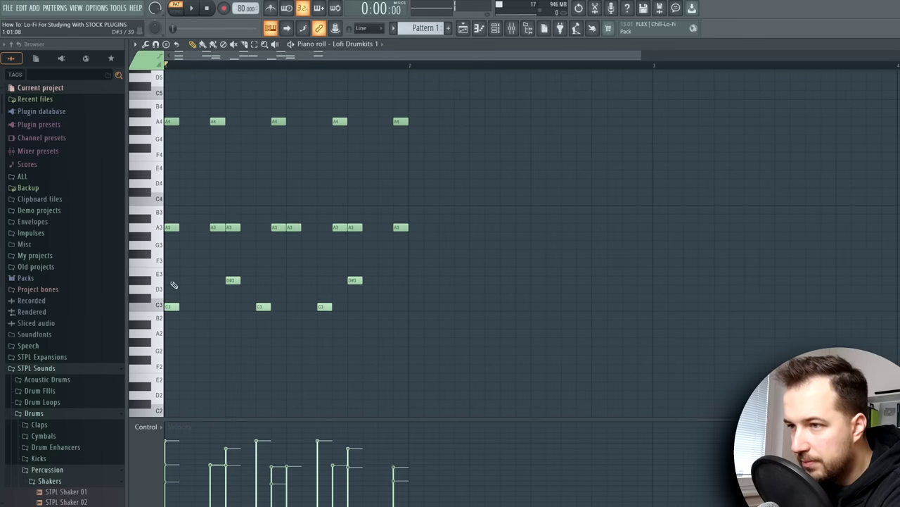
left_click(152, 227)
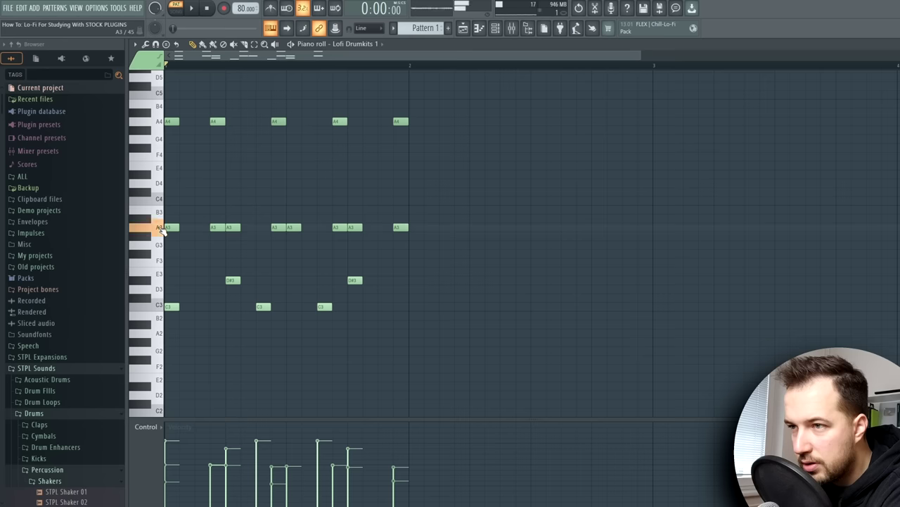
left_click(159, 122)
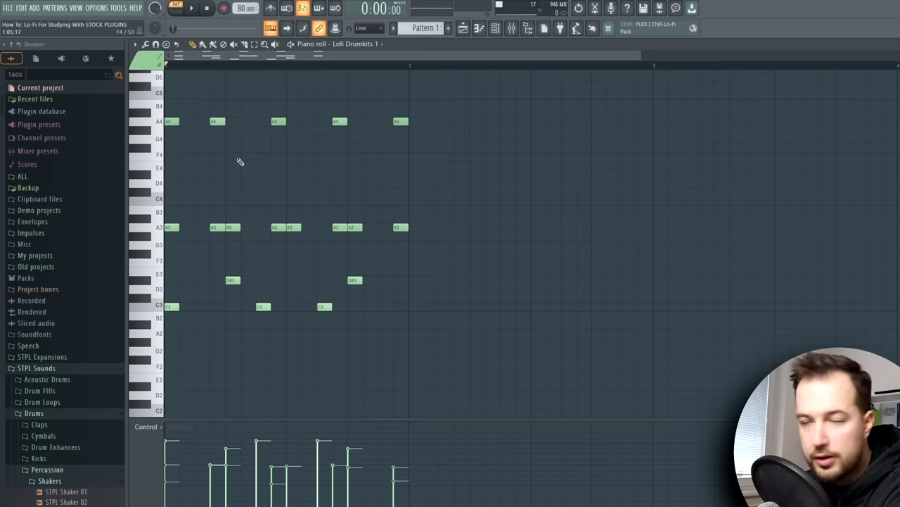
key("space")
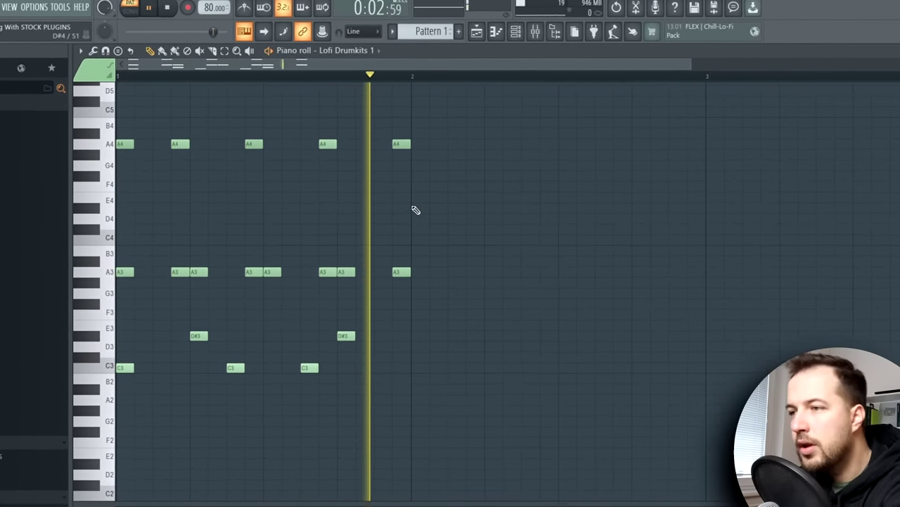
key("space")
- Restore the piano roll to a window, play the pattern, and select all A3 and A4 notes
double_click(396, 44)
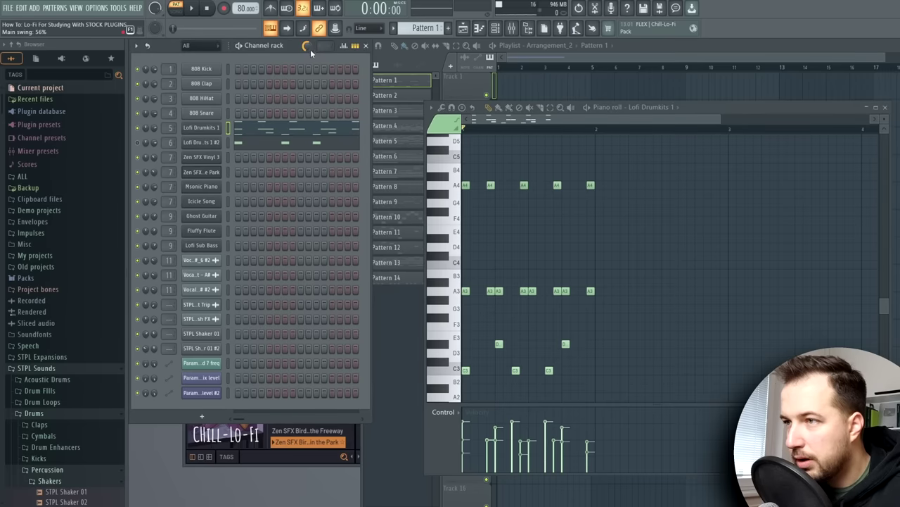
key("space")
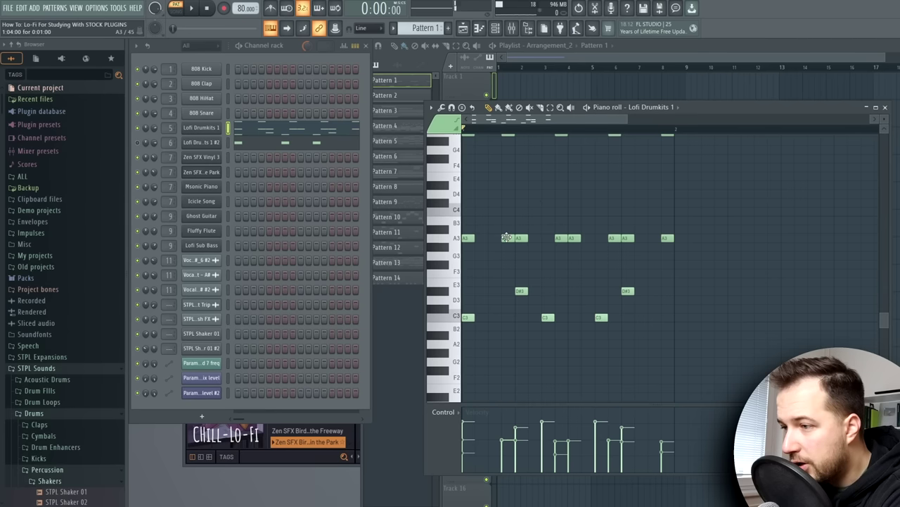
double_click(443, 237)
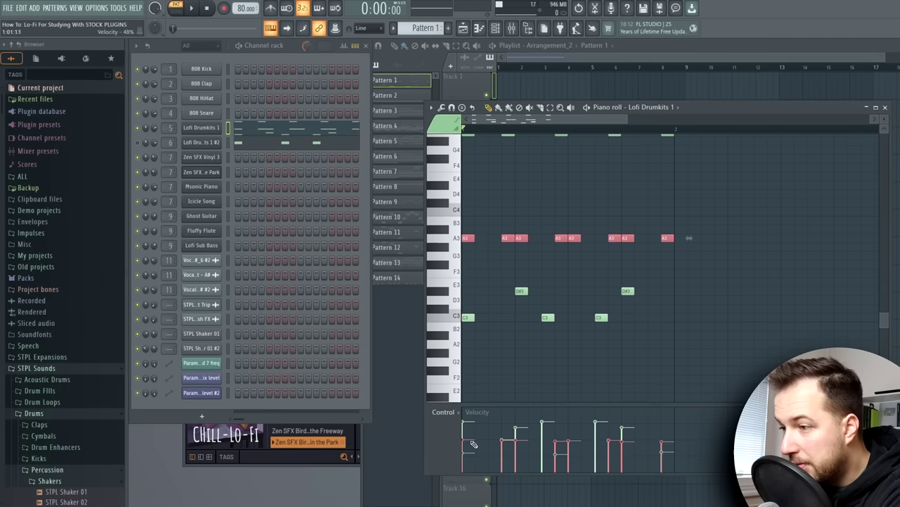
scroll(647, 387, "up", 3)
double_click(444, 211)
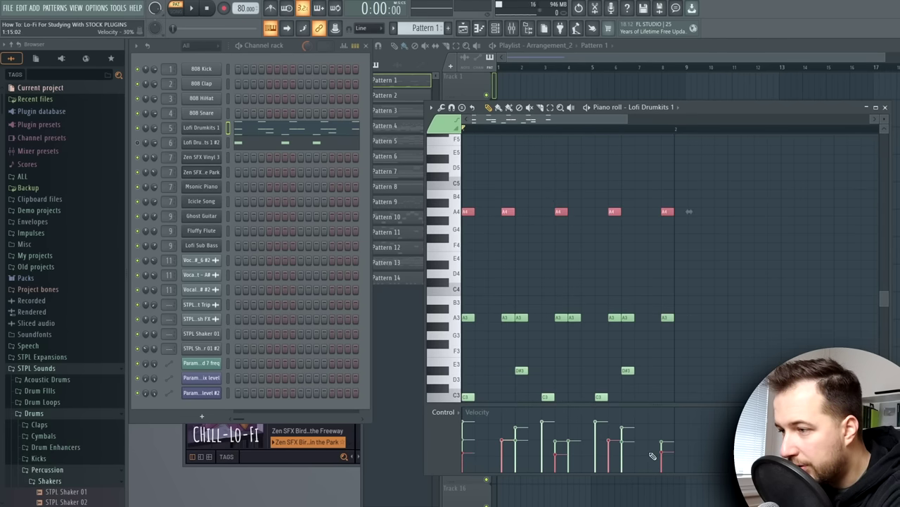
- Deselect the A4 notes, preview individual A4 hits, and play the pattern again
scroll(563, 246, "down", 1)
left_click(501, 224)
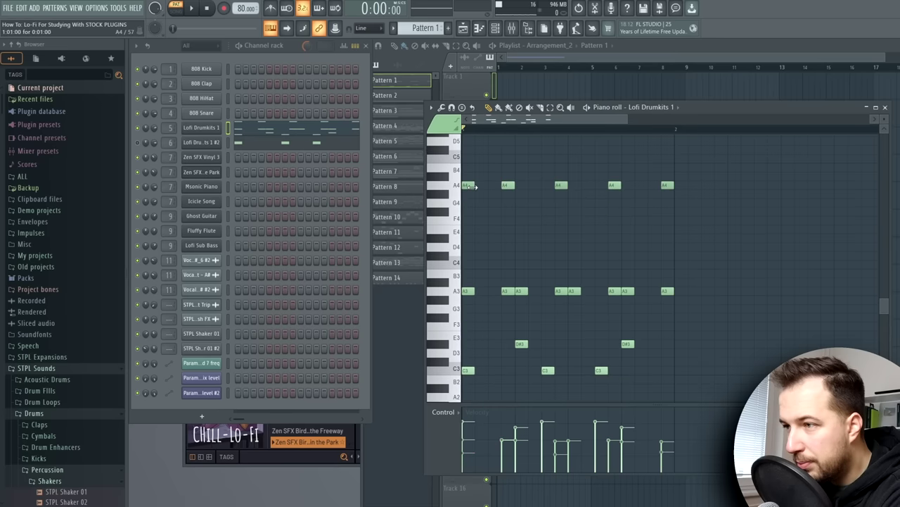
left_click(508, 185)
left_click(666, 185)
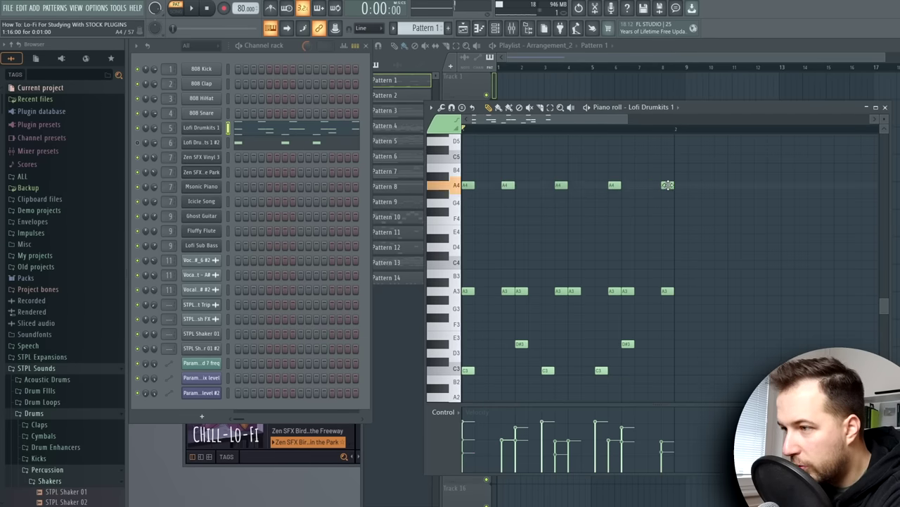
key("space")
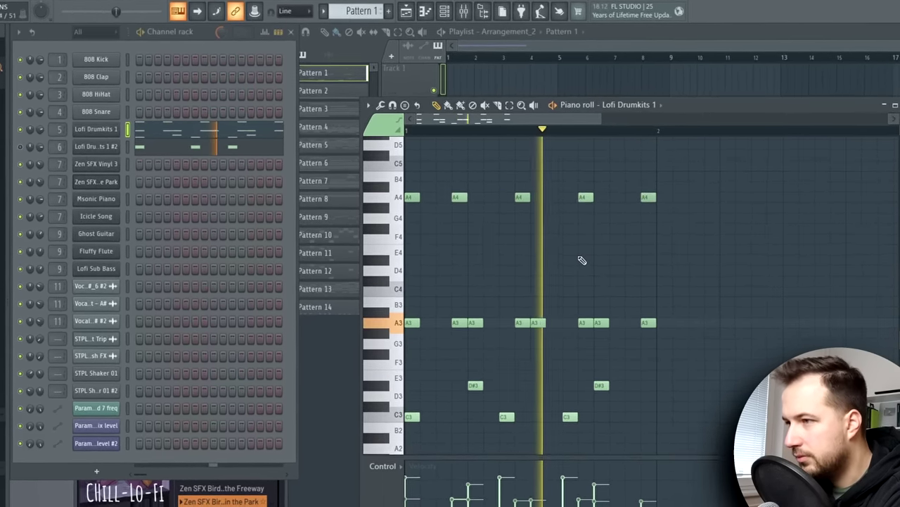
key("space")
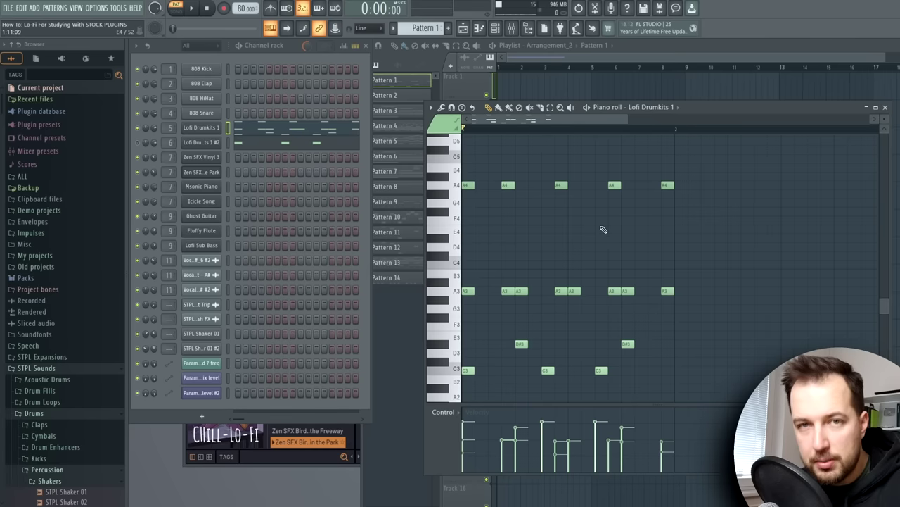
scroll(623, 315, "down", 3)
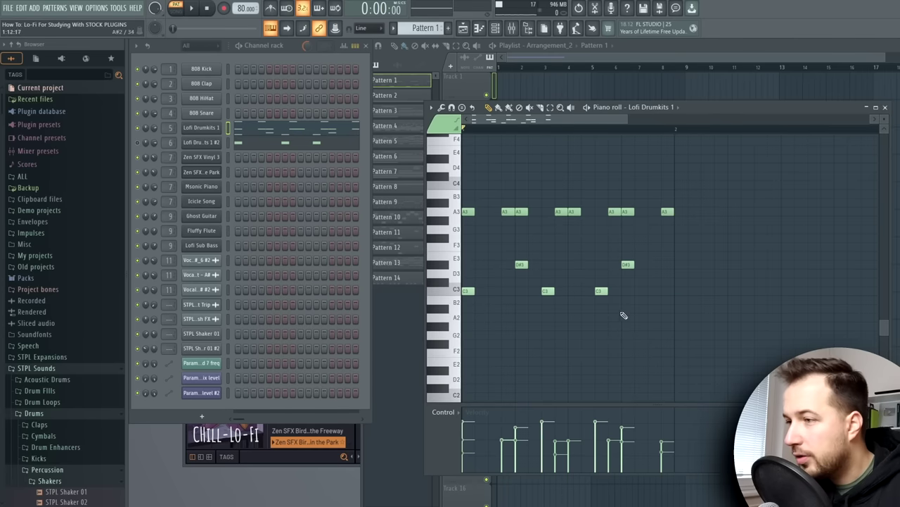
- Close the drum piano roll and play the Lofi Drumkits 1 #2 pattern in the piano roll
right_click(600, 291)
left_click(866, 107)
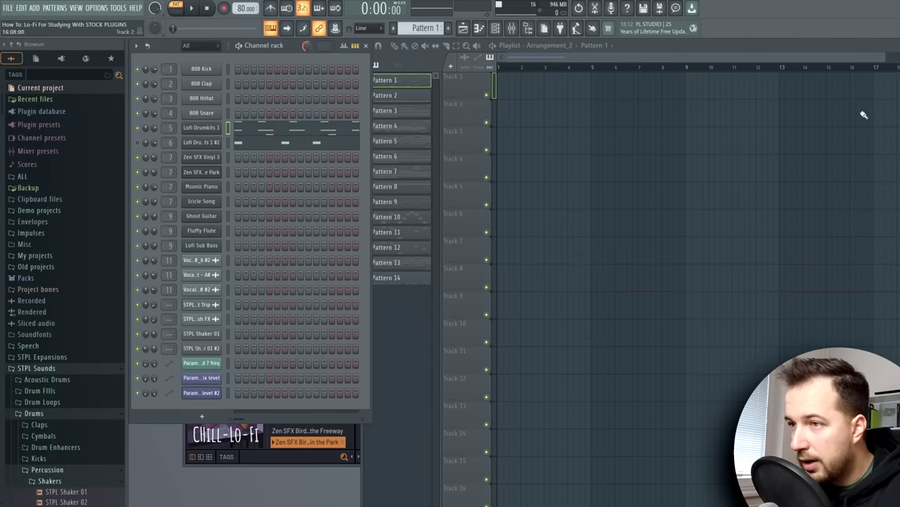
right_click(214, 134)
key("Escape")
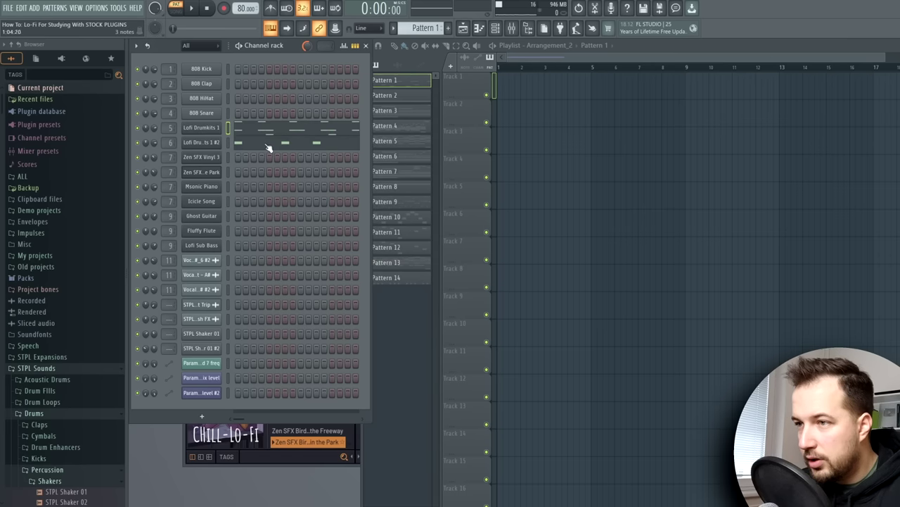
left_click(263, 147)
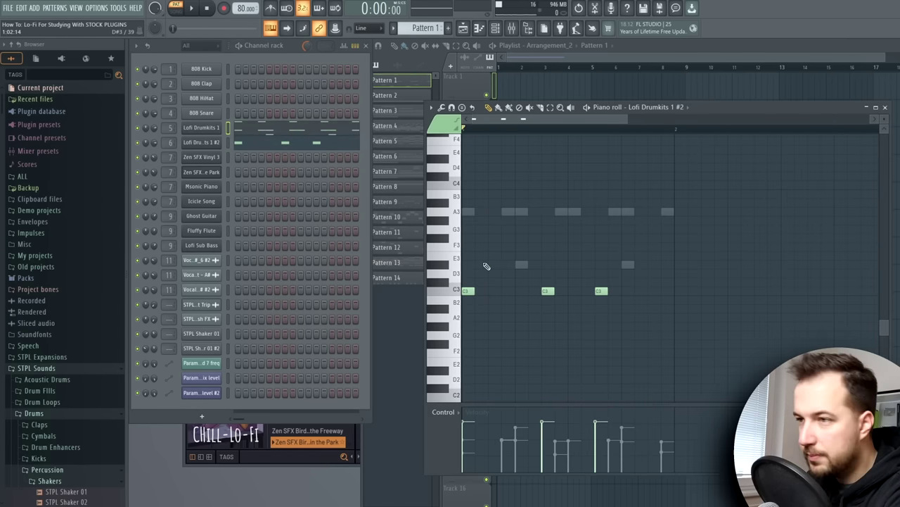
key("space")
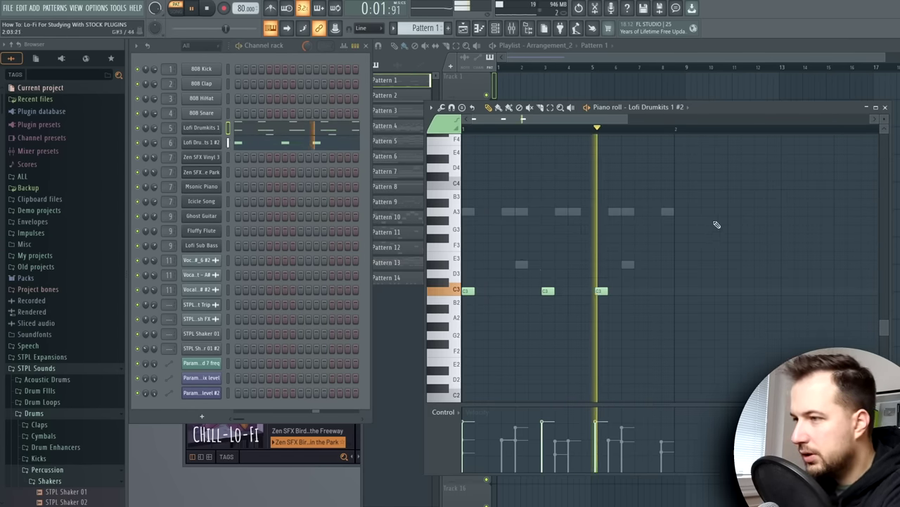
key("space")
key("F7")
- Check both drum channels' FLEX instruments, then paint Pattern 1 along Track 1's first bars
left_click(218, 128)
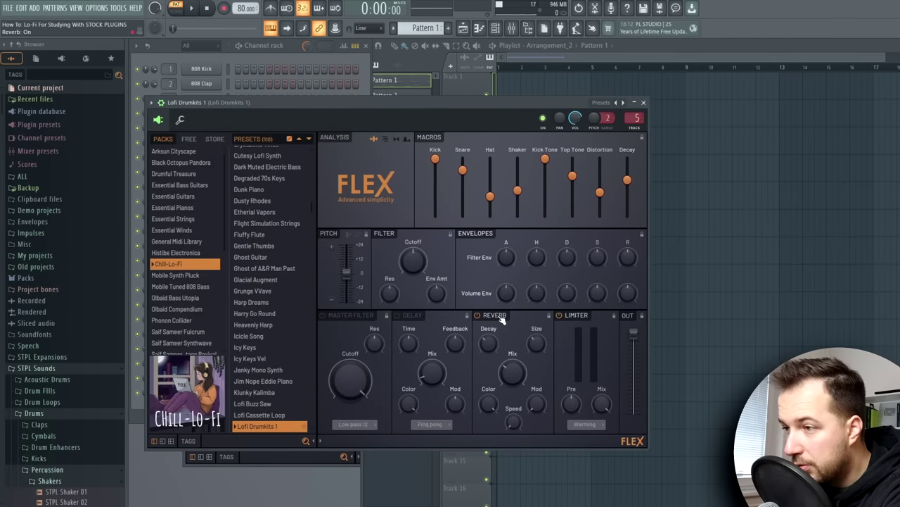
left_click(642, 102)
key("alt+c")
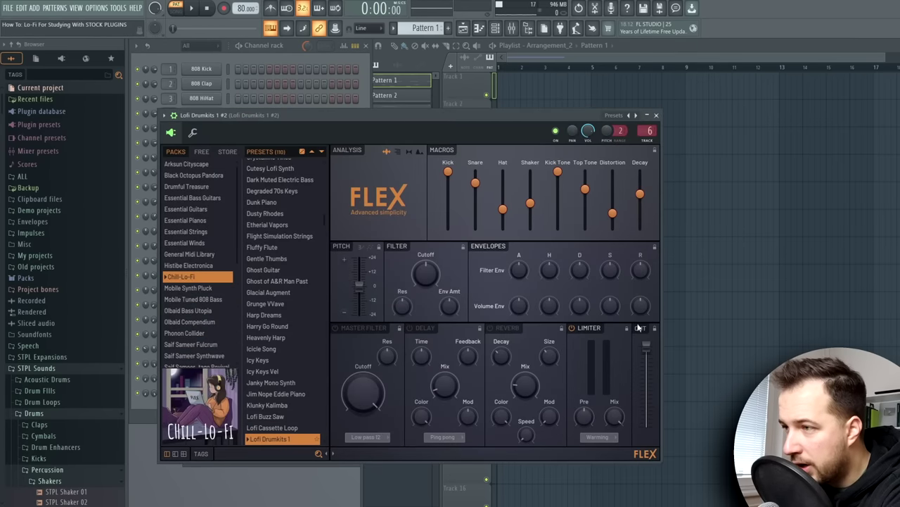
left_click_drag(499, 77, 573, 126)
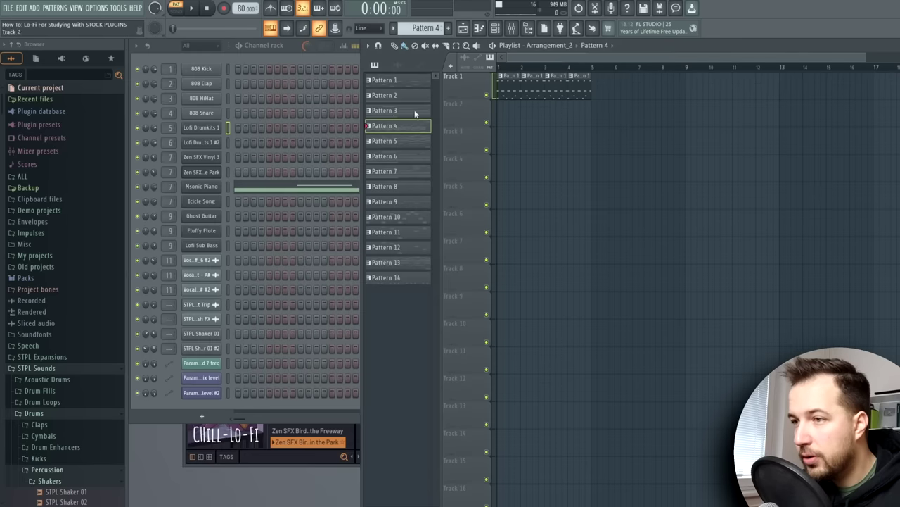
- Check the Msonic Piano FLEX instrument, then open its chord notes in the piano roll
left_click(202, 188)
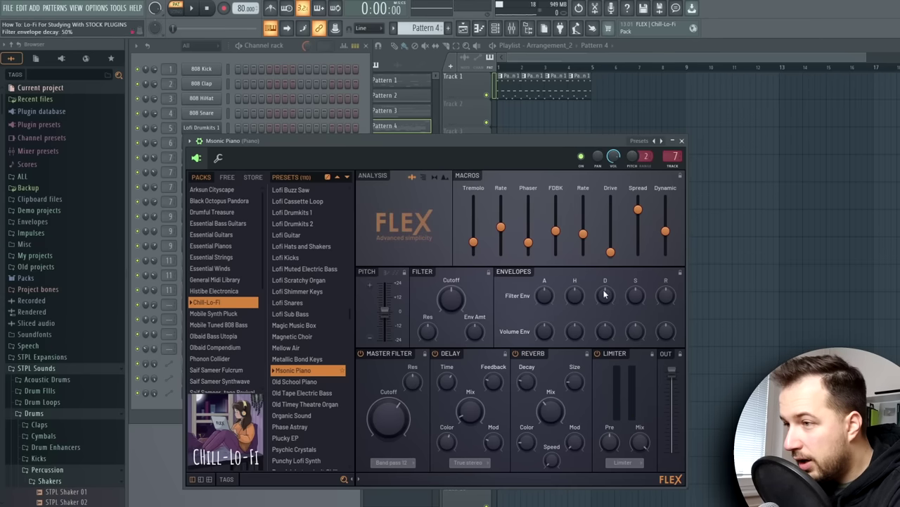
left_click(682, 140)
left_click(268, 193)
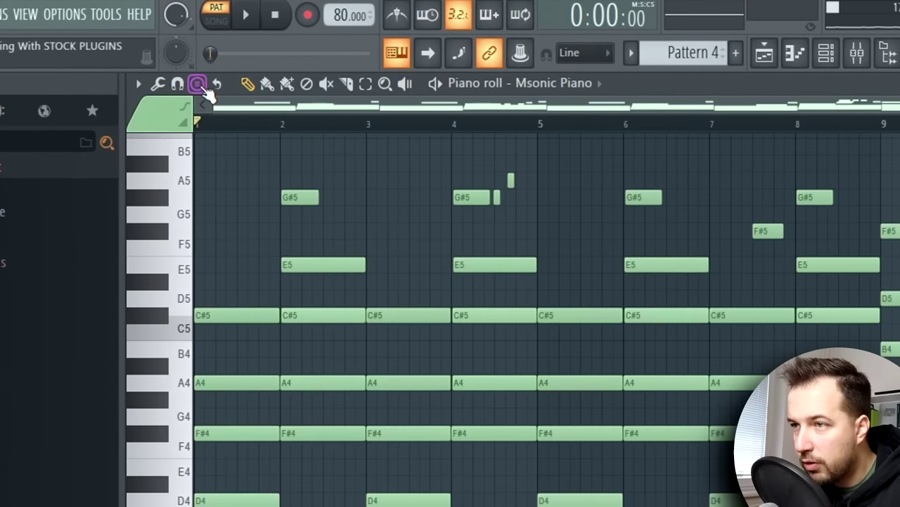
- Stamp a Major 7th chord at bar 2, lengthen it to one beat, raise it four semitones
left_click(199, 84)
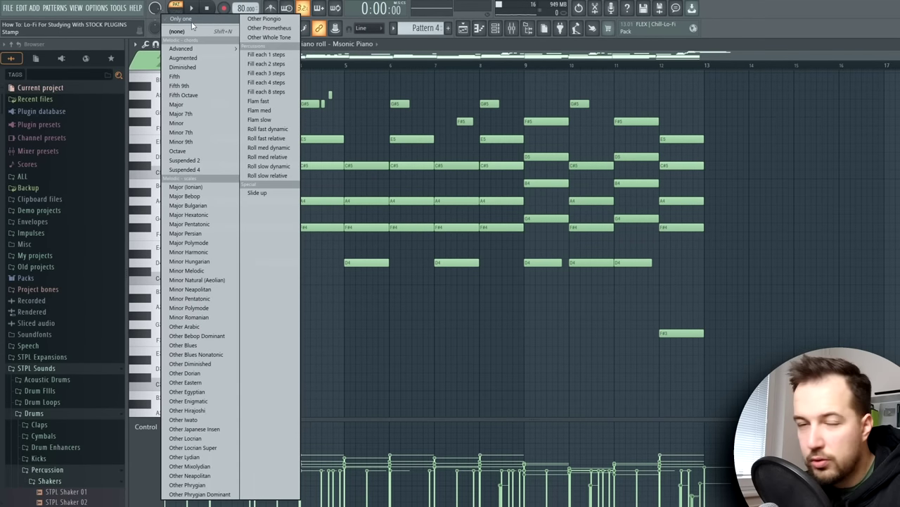
left_click(201, 115)
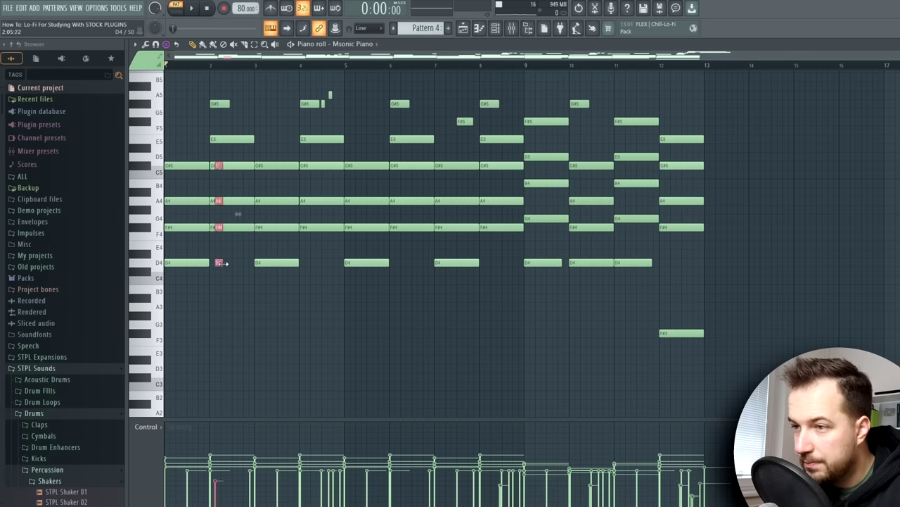
mouse_move(217, 266)
left_mouse_down()
mouse_move(249, 263)
mouse_move(182, 265)
mouse_move(242, 264)
mouse_move(235, 264)
left_mouse_up()
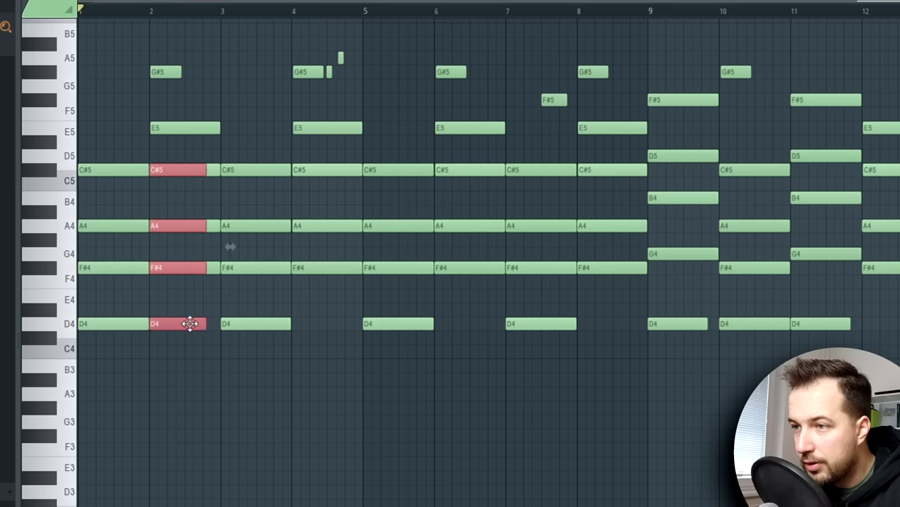
left_click_drag(190, 323, 182, 266)
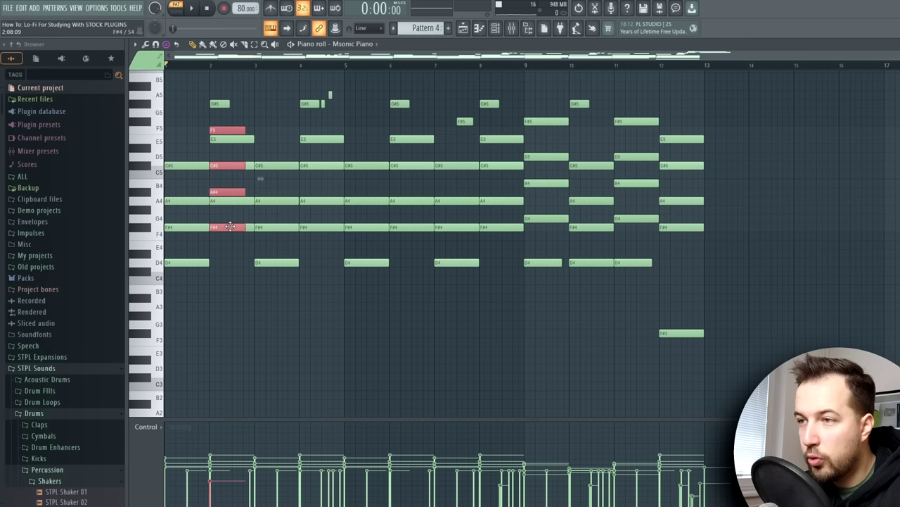
- Delete that chord and restamp a different shape as F#4–A4–C#5–E5 at bar 2
right_click(188, 263)
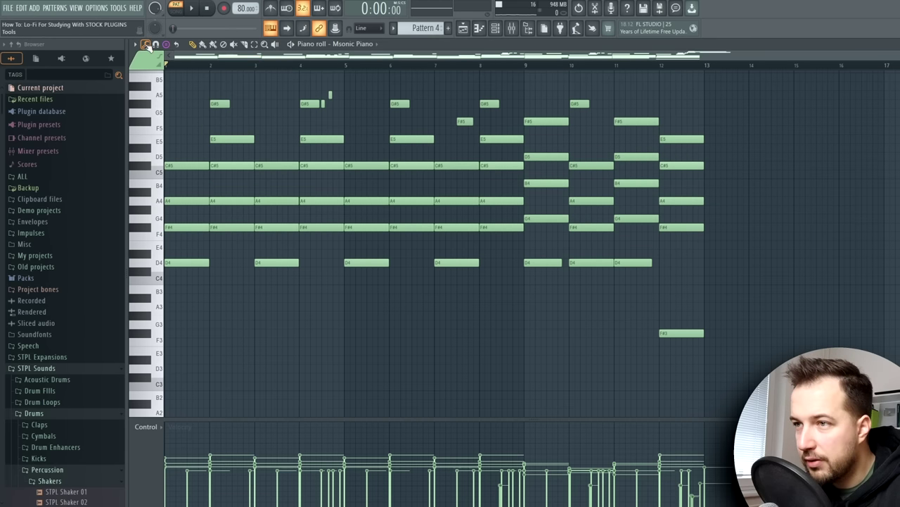
left_click(146, 45)
left_click(201, 128)
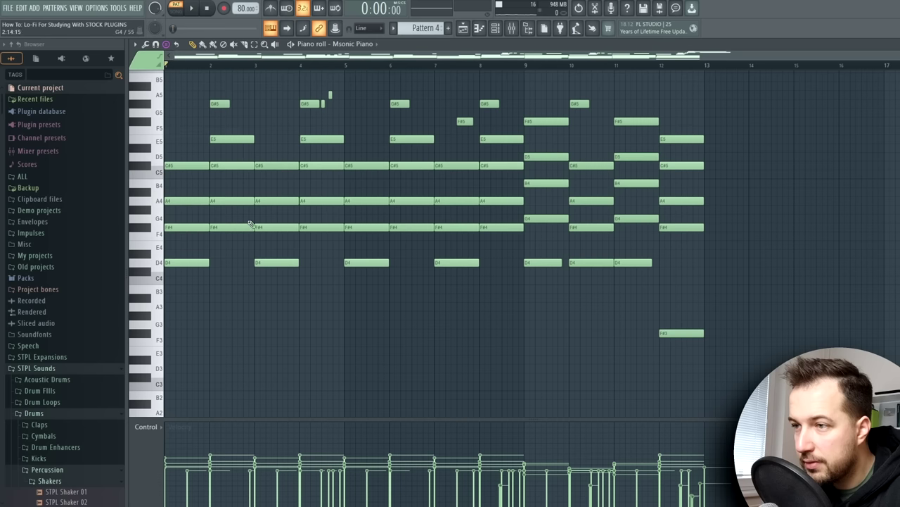
left_click_drag(251, 224, 214, 225)
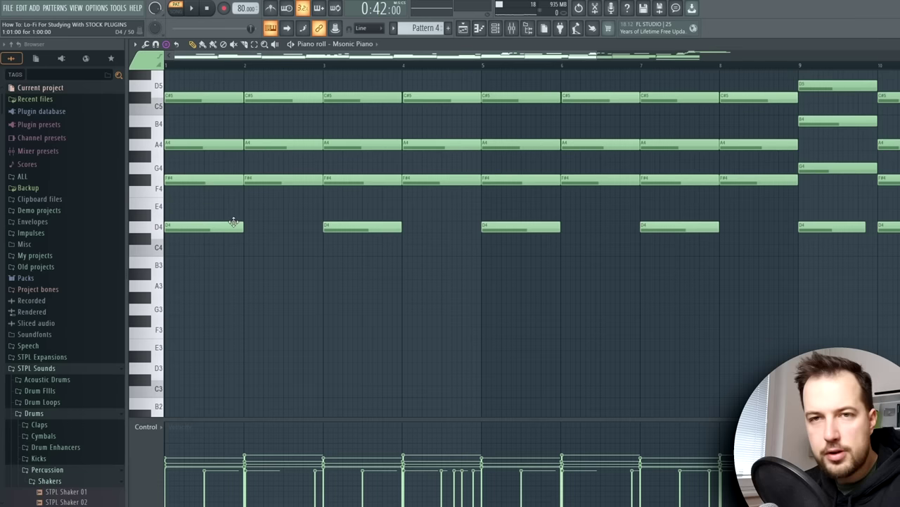
- Play Pattern 5's piano chords, auditioning from bar 9 and again from near bar 10
left_click(166, 44)
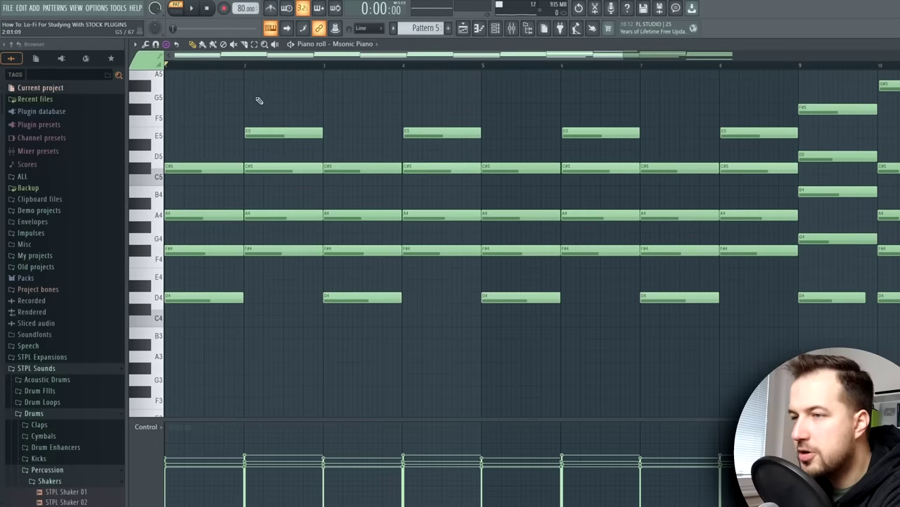
key("space")
scroll(284, 147, "up", 4)
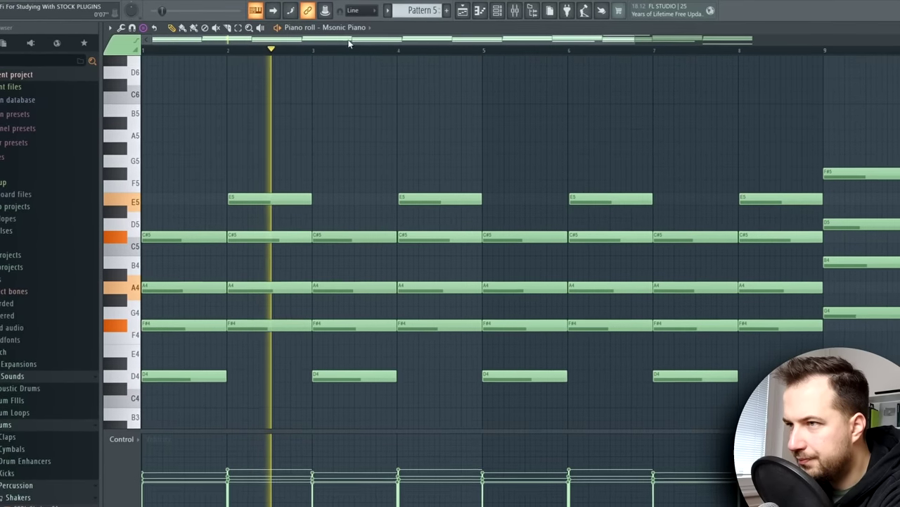
scroll(401, 105, "right", 3)
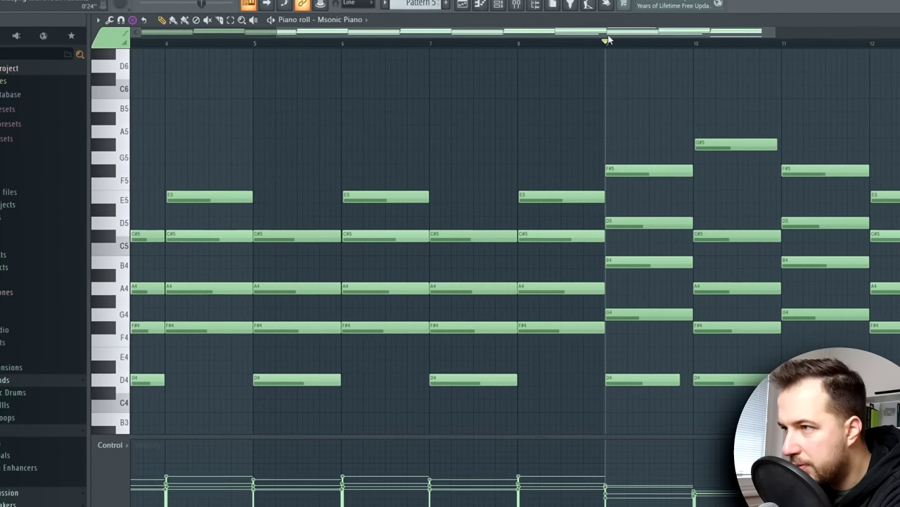
left_click(606, 45)
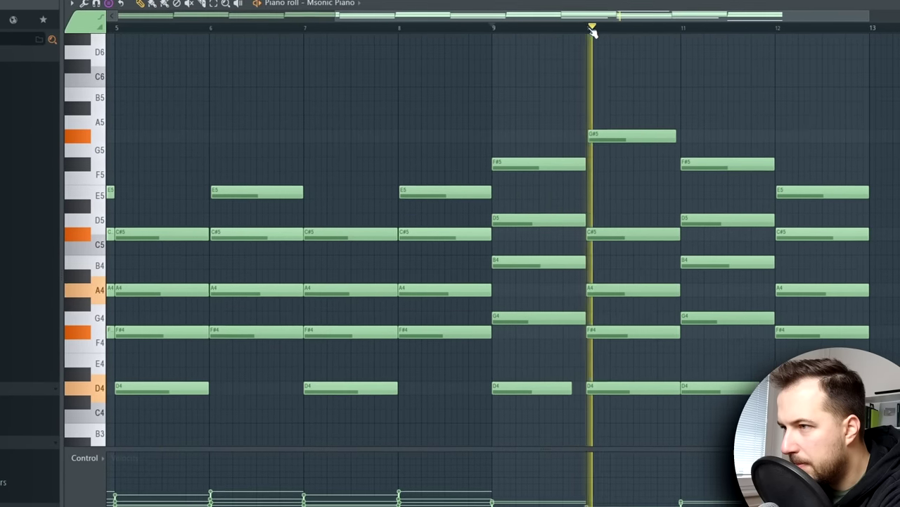
key("space")
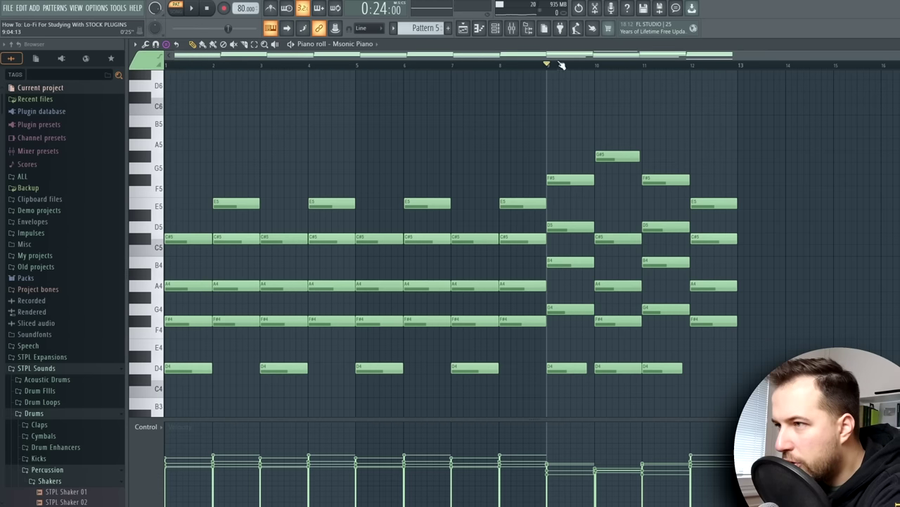
scroll(597, 66, "up", 6)
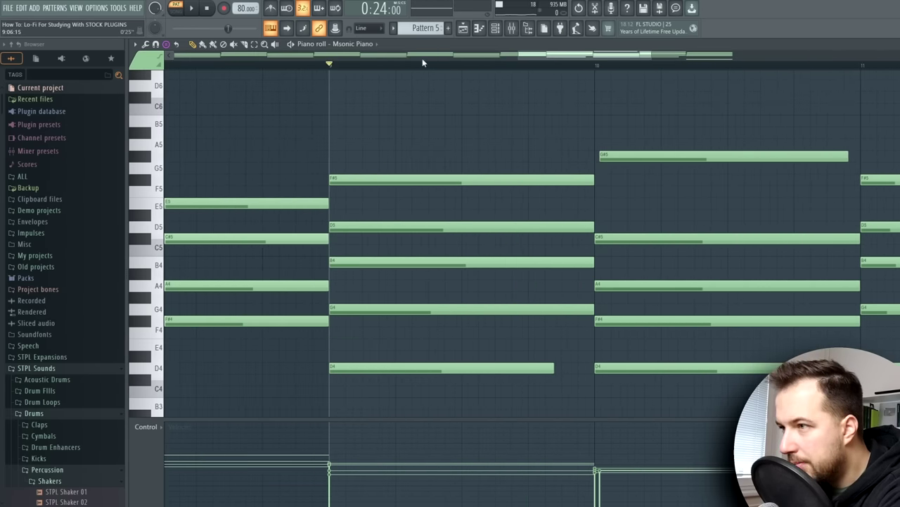
scroll(422, 63, "down", 3)
left_click(534, 64)
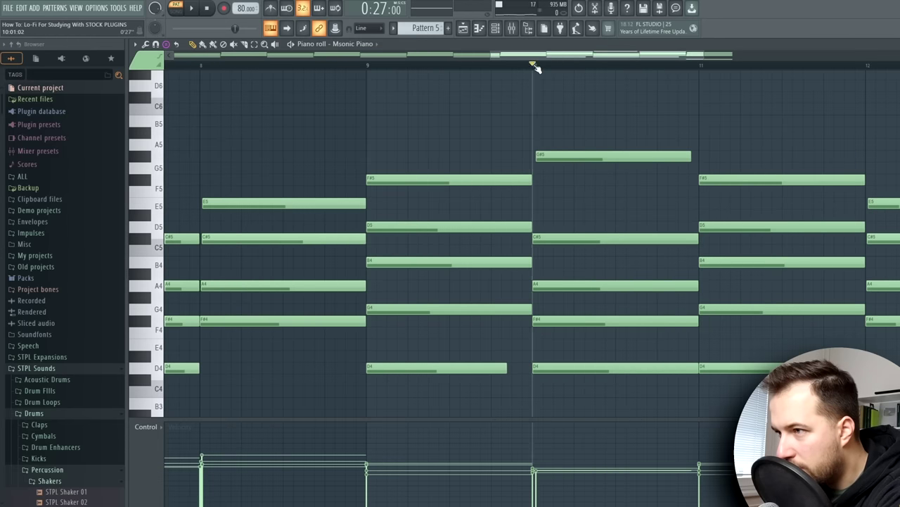
scroll(534, 65, "down", 2)
left_click_drag(491, 58, 280, 67)
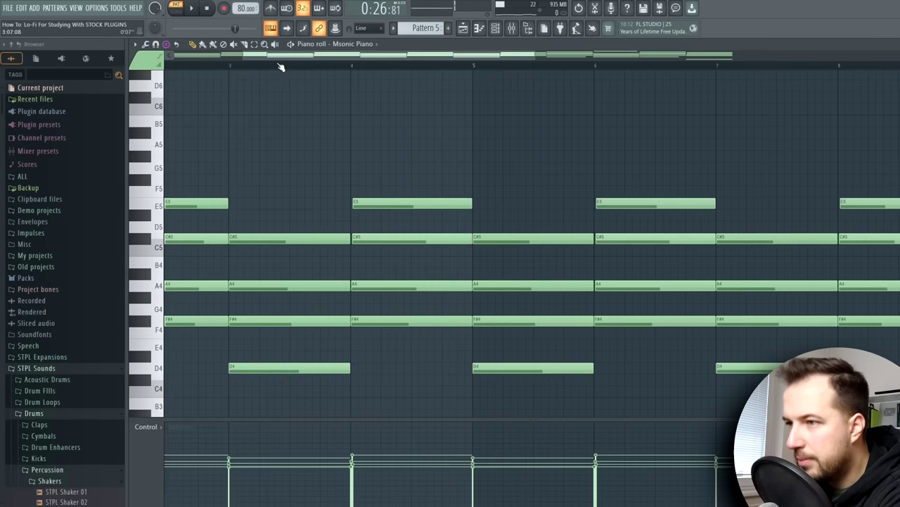
- Strumize the four-note chord at bar 5, then switch to Pattern 4
scroll(532, 73, "up", 3)
left_click_drag(543, 134, 527, 411)
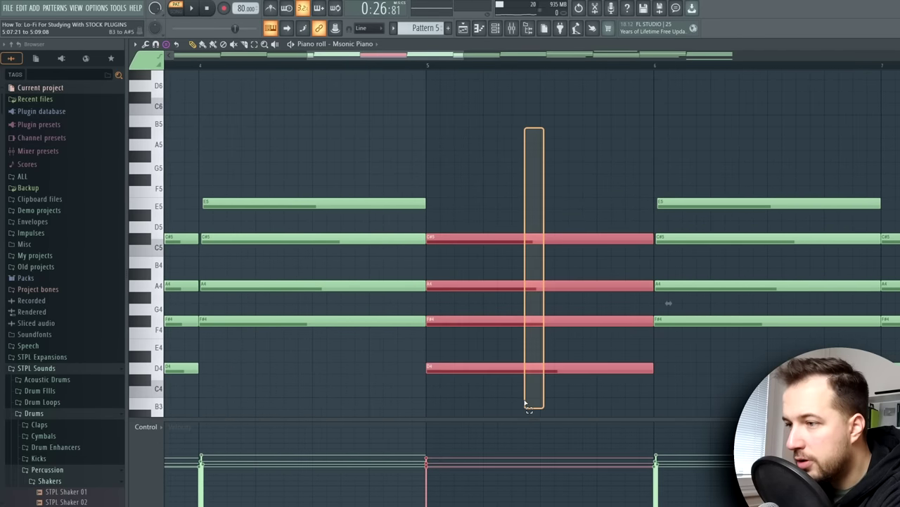
left_click(146, 43)
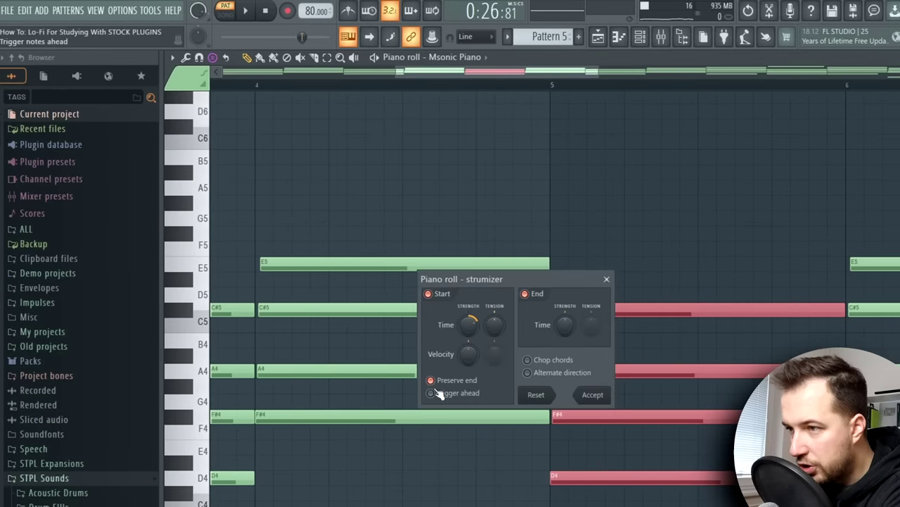
left_click_drag(492, 279, 394, 289)
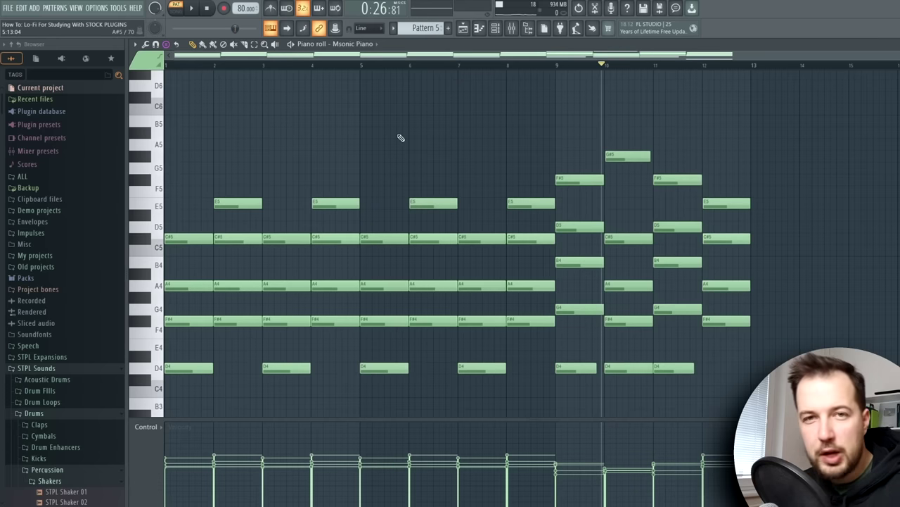
key("KP_Subtract")
- Scroll up to Pattern 4's high E5–E6 melody, play it, and set playback to 0:09:00
scroll(274, 189, "down", 5)
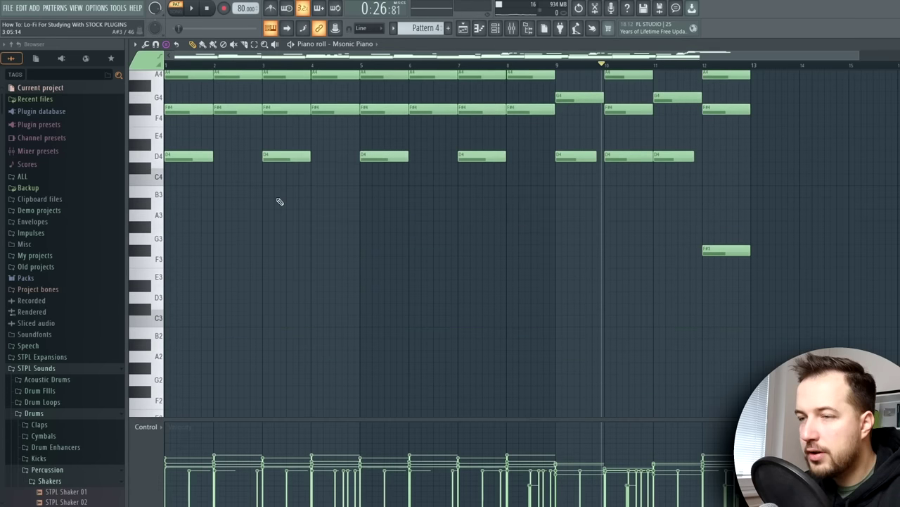
scroll(285, 204, "up", 7)
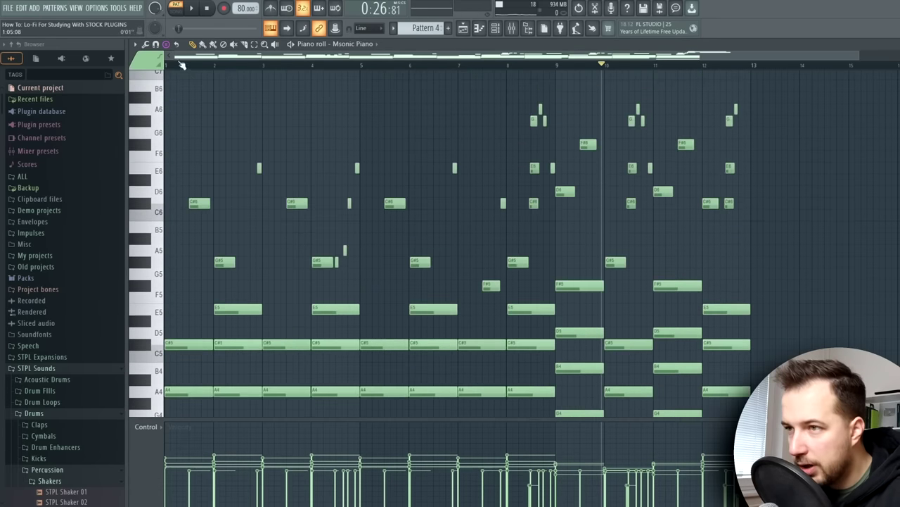
scroll(285, 203, "up", 2)
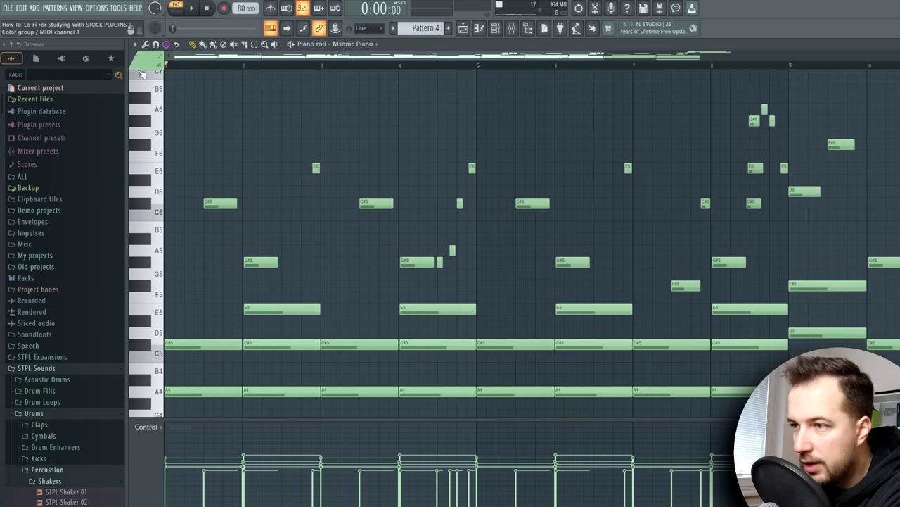
scroll(240, 71, "up", 3)
key("space")
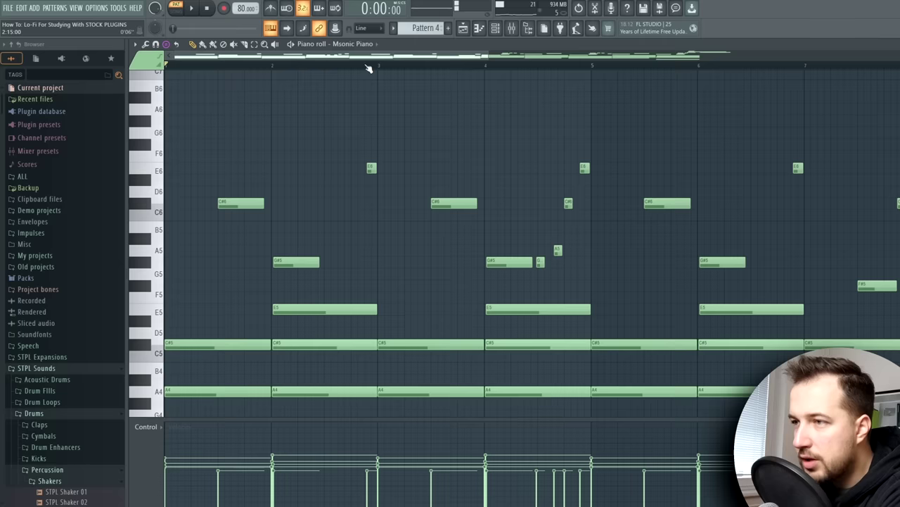
scroll(368, 68, "up", 3)
scroll(369, 68, "up", 3)
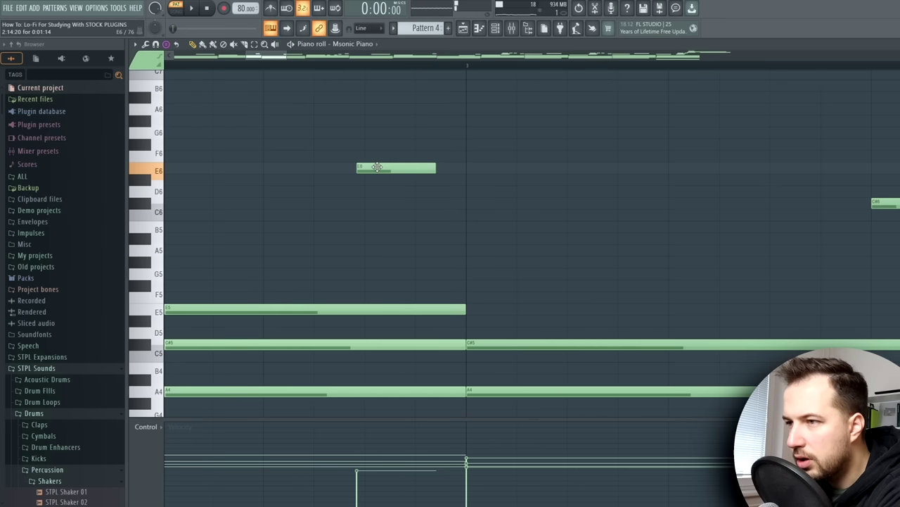
scroll(410, 74, "down", 4)
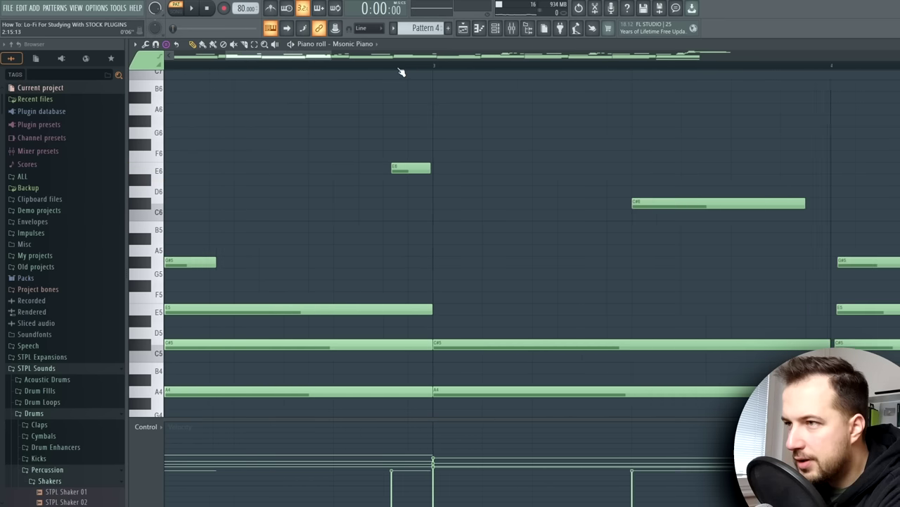
left_click(514, 69)
- Play from 0:09:00 and select the quick G#5, A5, C#6 and E6 melody notes
scroll(514, 69, "down", 3)
key("space")
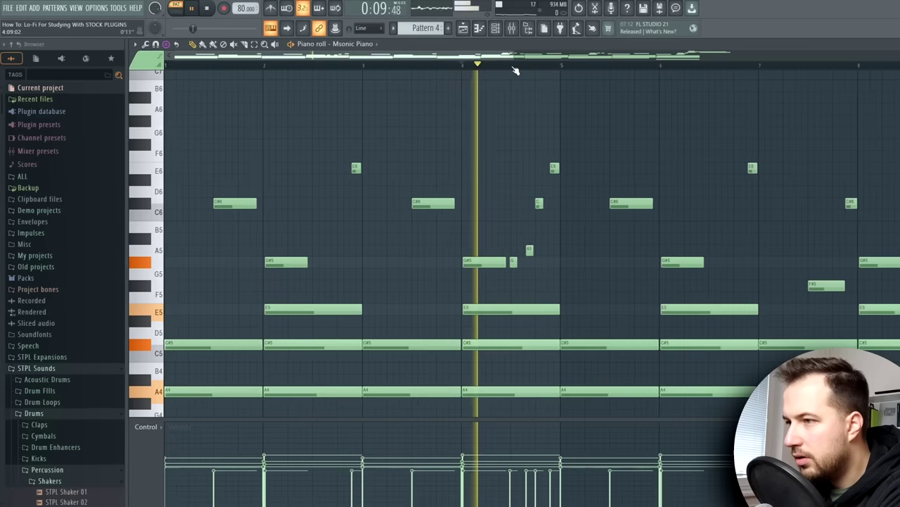
scroll(444, 64, "up", 4)
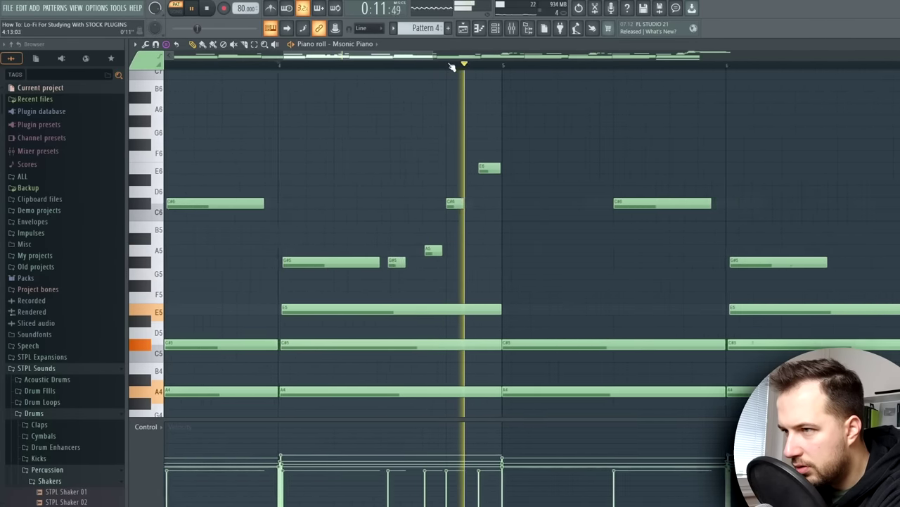
key("space")
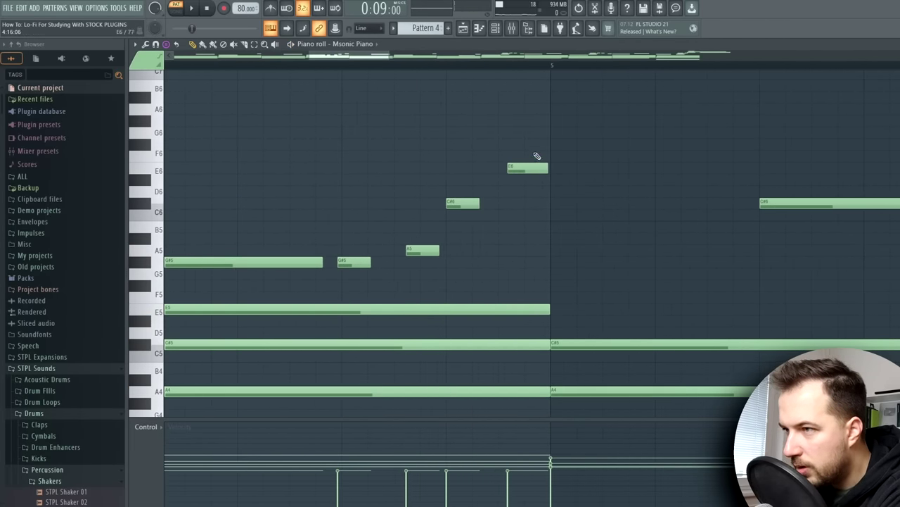
scroll(537, 155, "down", 2)
left_click_drag(542, 116, 410, 264)
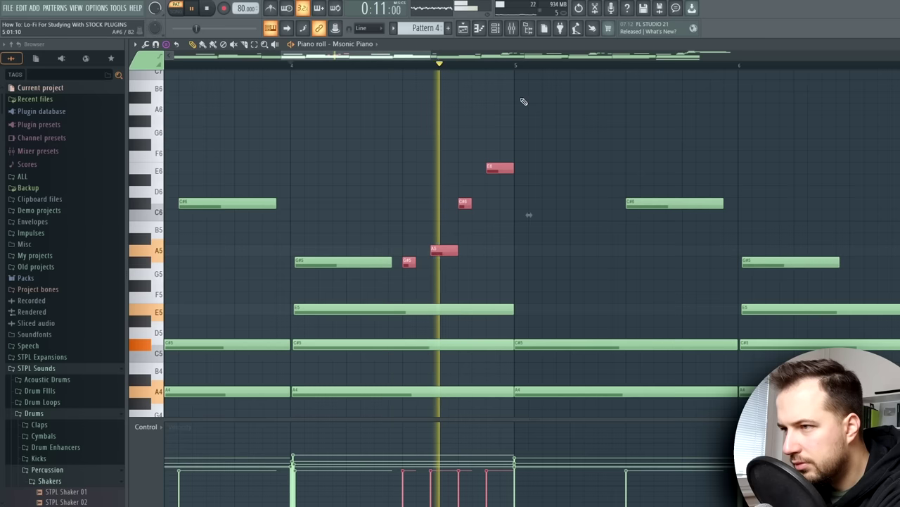
key("space")
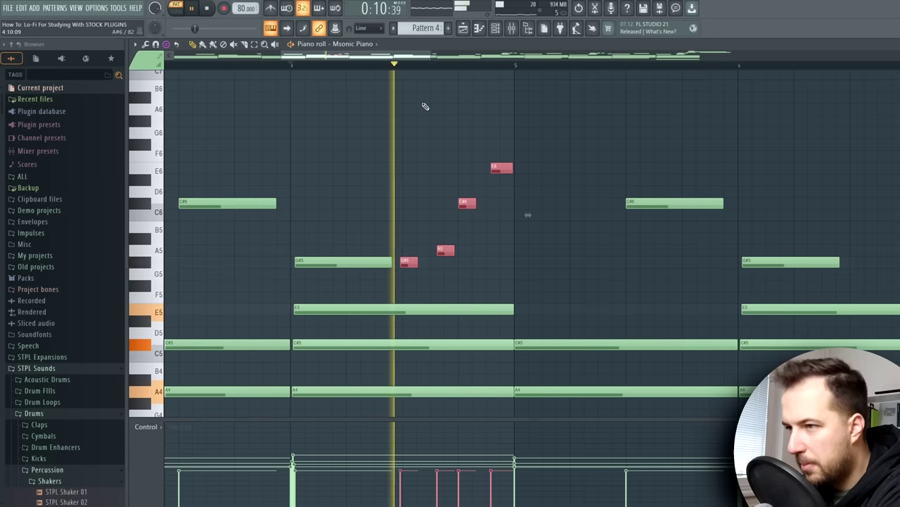
- Deselect the melody notes, scroll to bar 8, and move the playback start within it
left_click(431, 75)
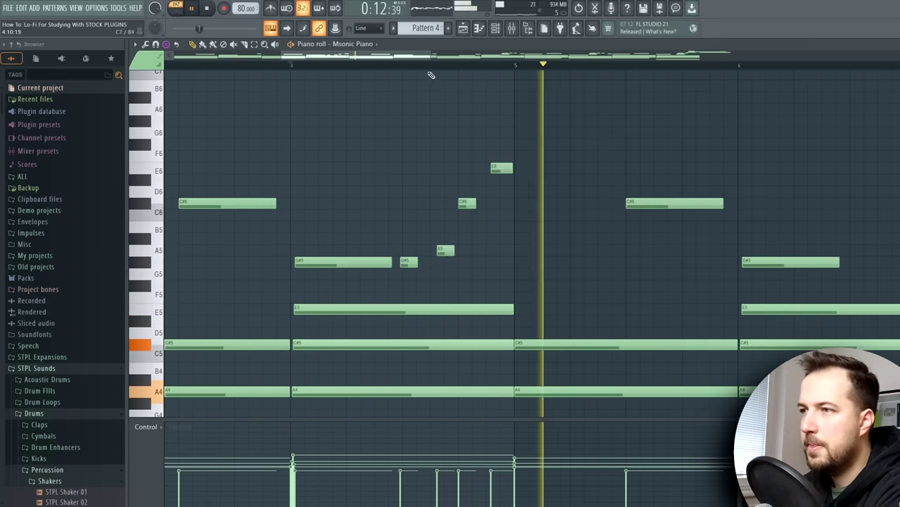
key("space")
scroll(419, 58, "down", 3)
scroll(450, 60, "right", 2)
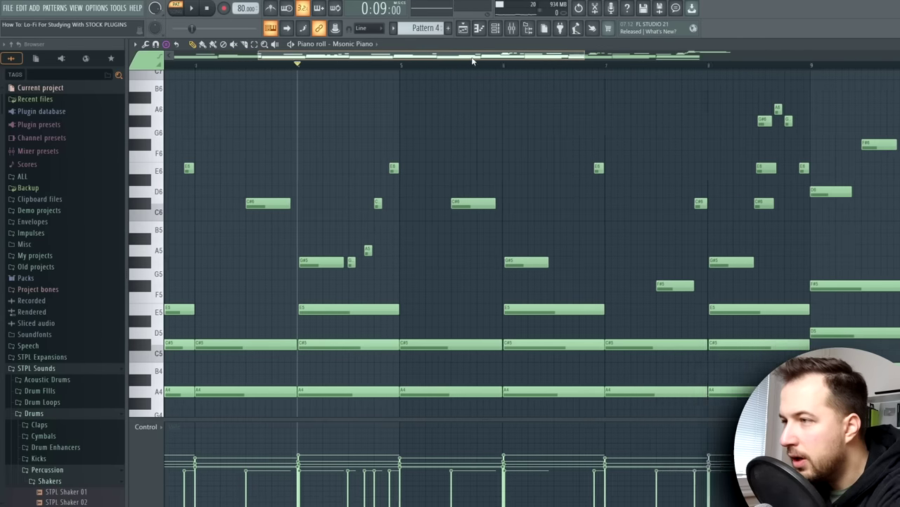
scroll(472, 61, "right", 2)
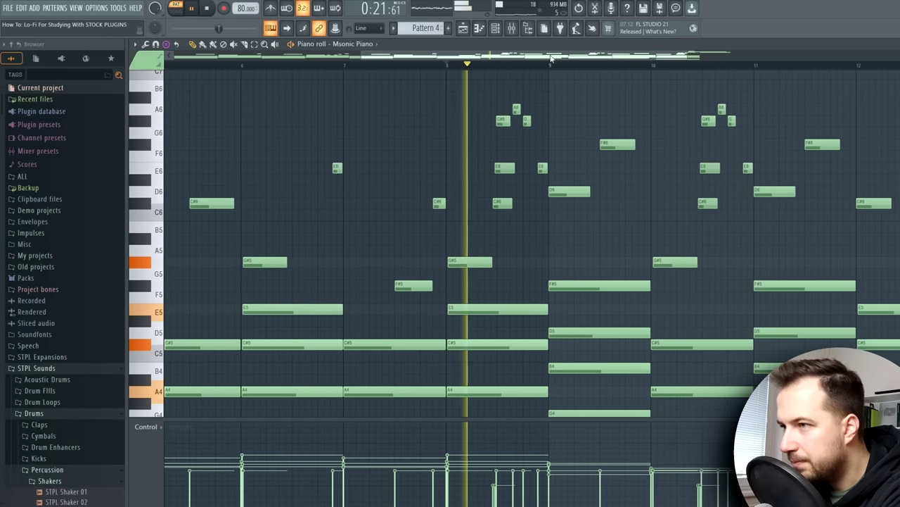
scroll(521, 64, "up", 3)
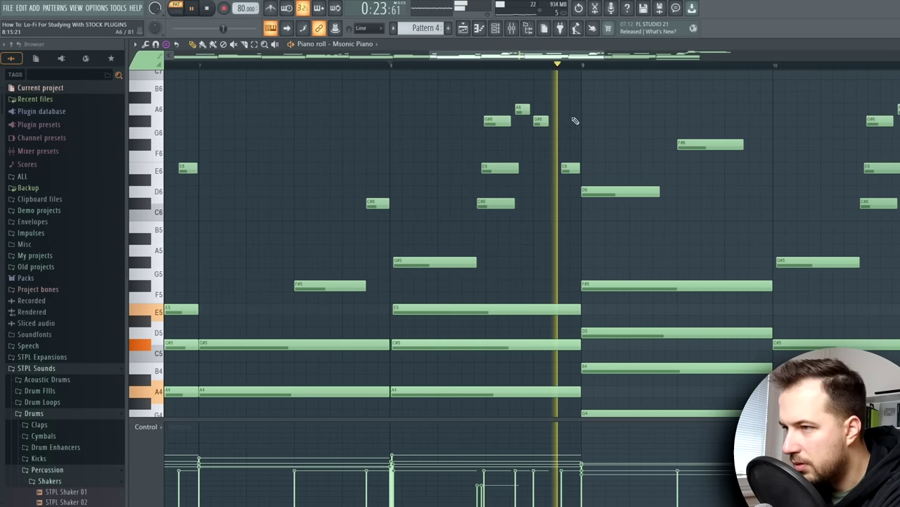
key("space")
scroll(506, 64, "up", 4)
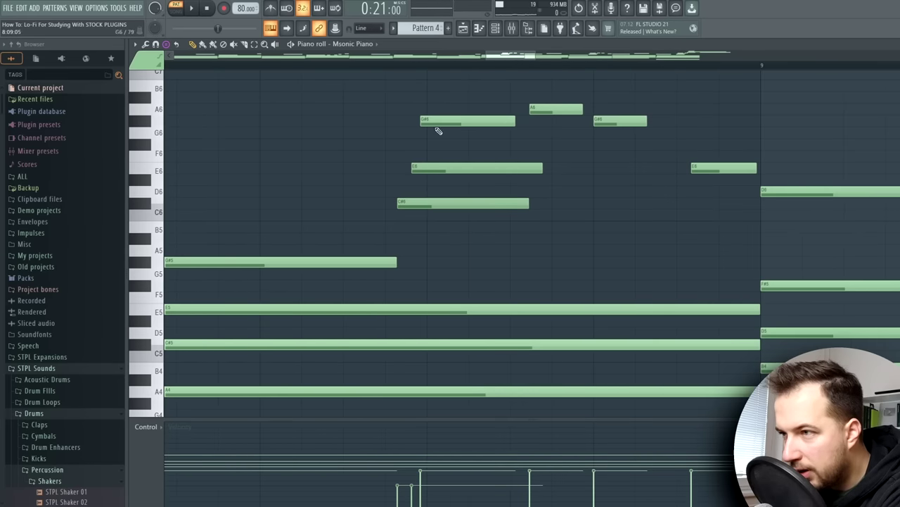
left_click_drag(392, 62, 476, 63)
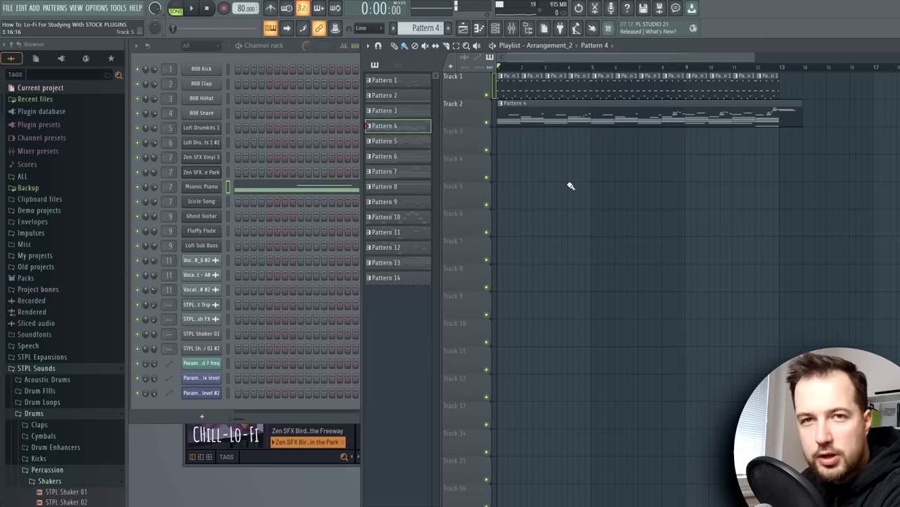
- Start playlist playback of the Pattern 1 drums and Pattern 4 piano from the beginning
key("space")
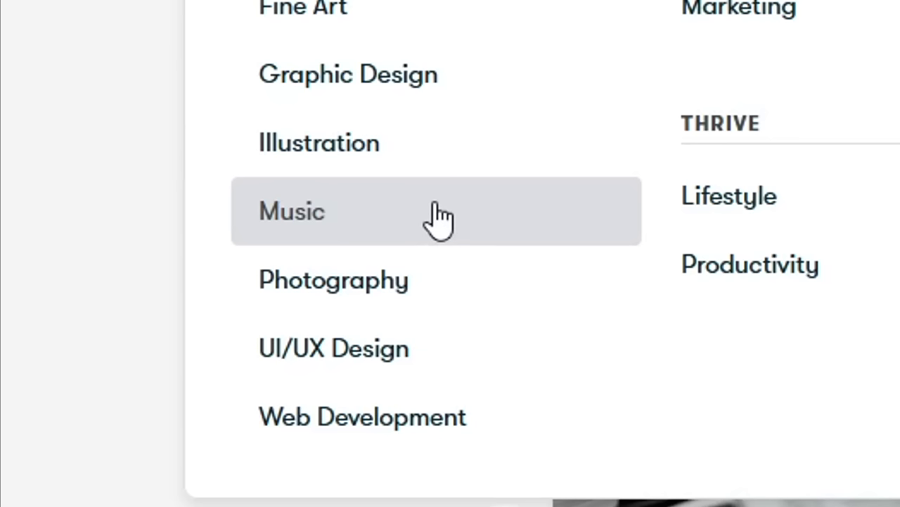
- Open Skillshare's Music class category and scroll down through its listings
left_click(437, 218)
scroll(896, 244, "down", 12)
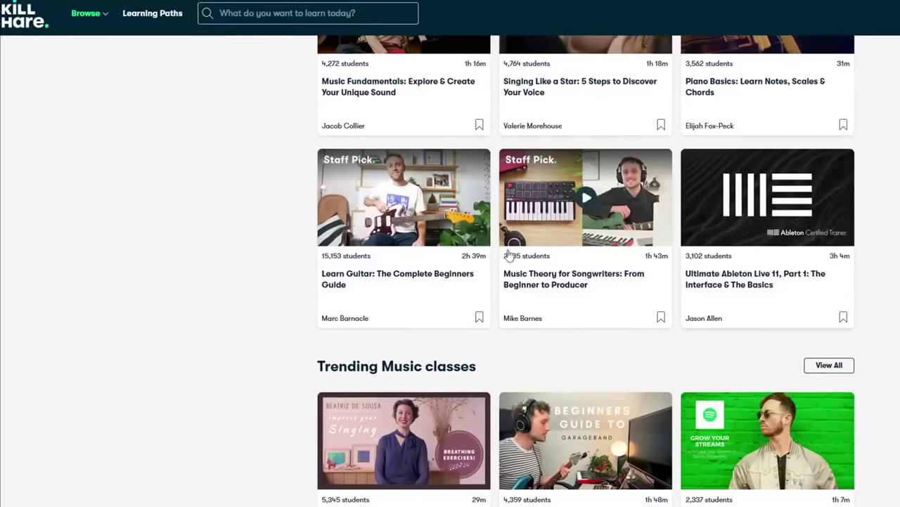
scroll(774, 295, "down", 3)
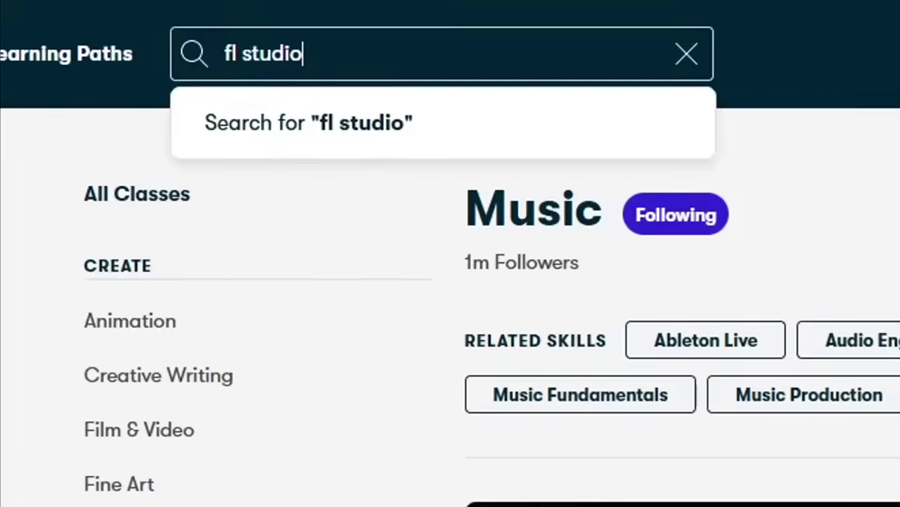
- Search 'fl studio' and start the FL Studio 20 class's Writing Melodies & Chords lesson
key("Return")
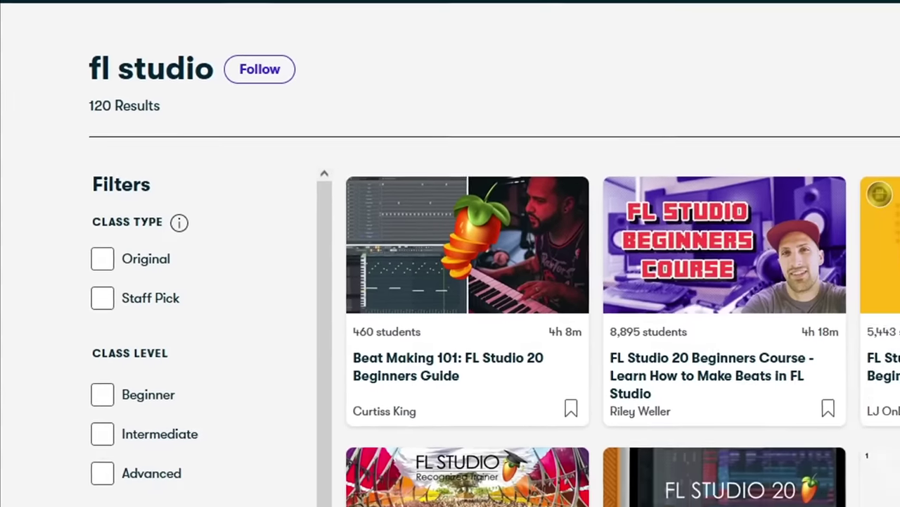
scroll(591, 253, "down", 5)
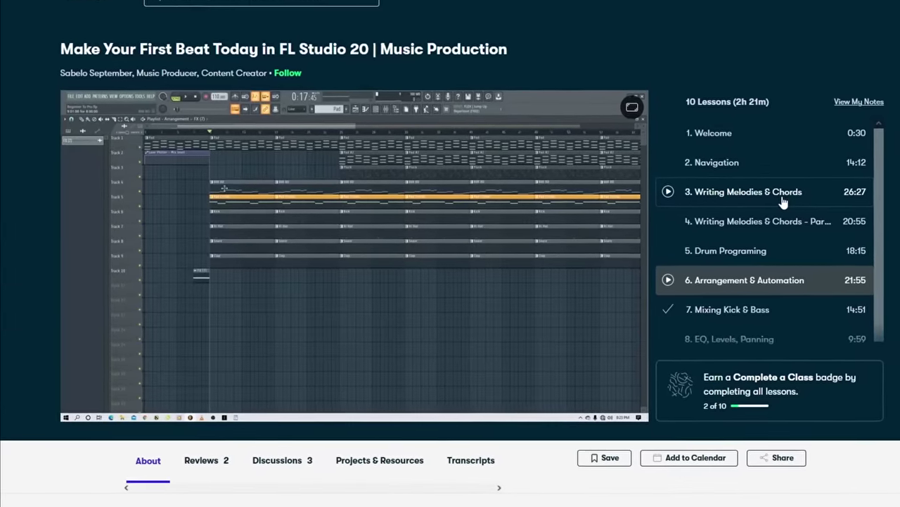
left_click(777, 197)
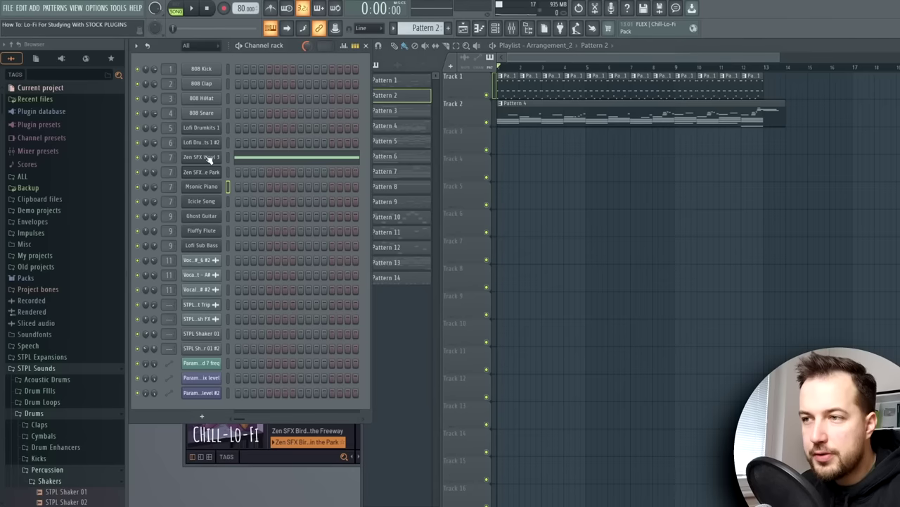
- Check the Zen SFX Vinyl 3 FLEX settings, then paint Pattern 2 across Track 3's first four bars
left_click(241, 163)
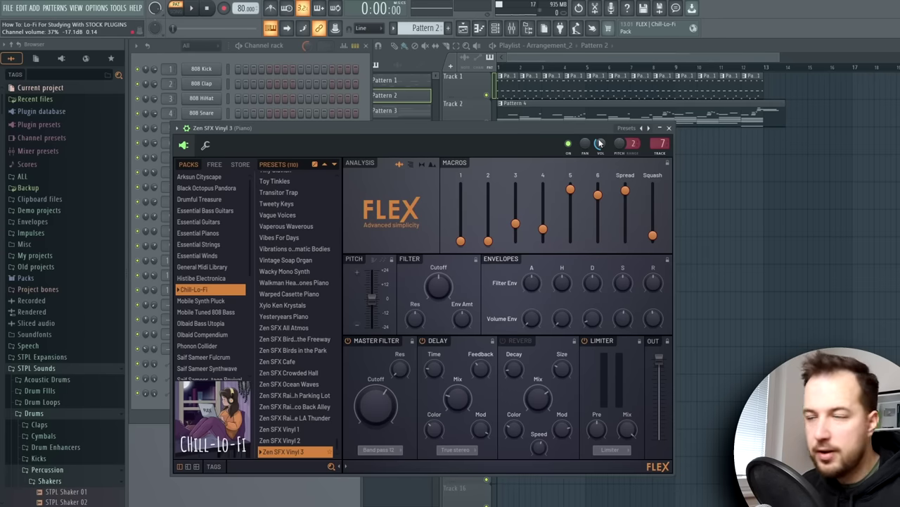
left_click(669, 129)
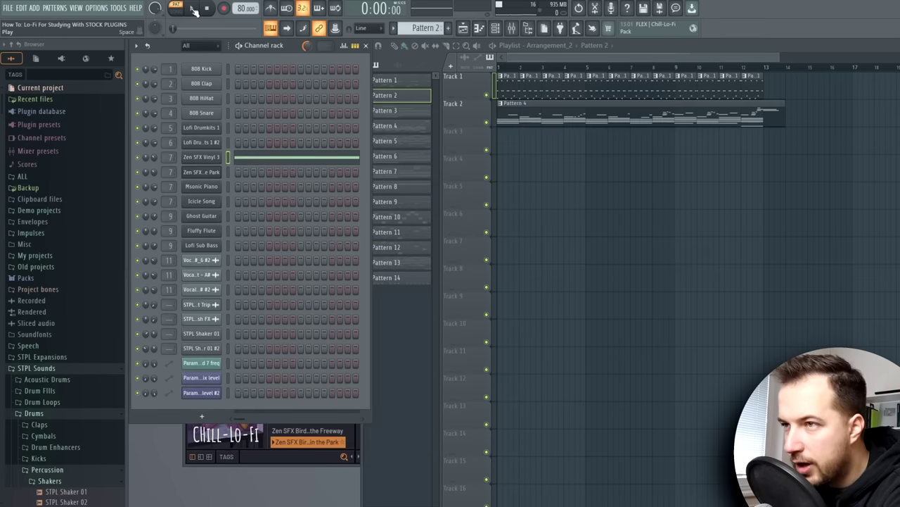
key("space")
left_click(529, 143)
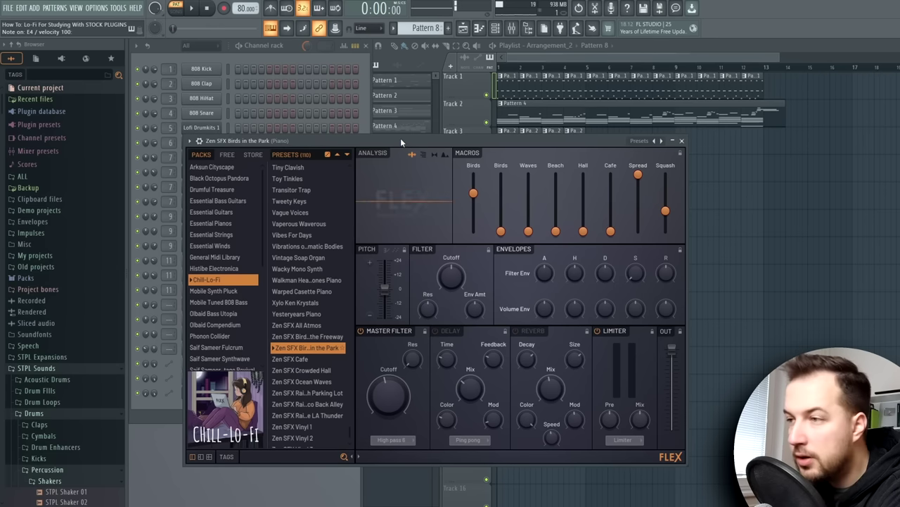
- Place Pattern 8's Birds in the Park clip at bar 1 of Track 4 and play the song
left_click(681, 141)
left_click(512, 160)
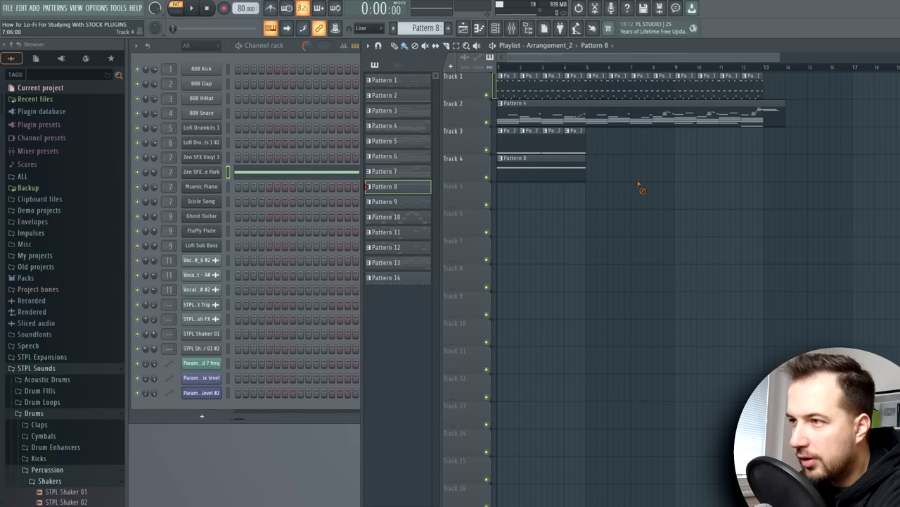
key("l")
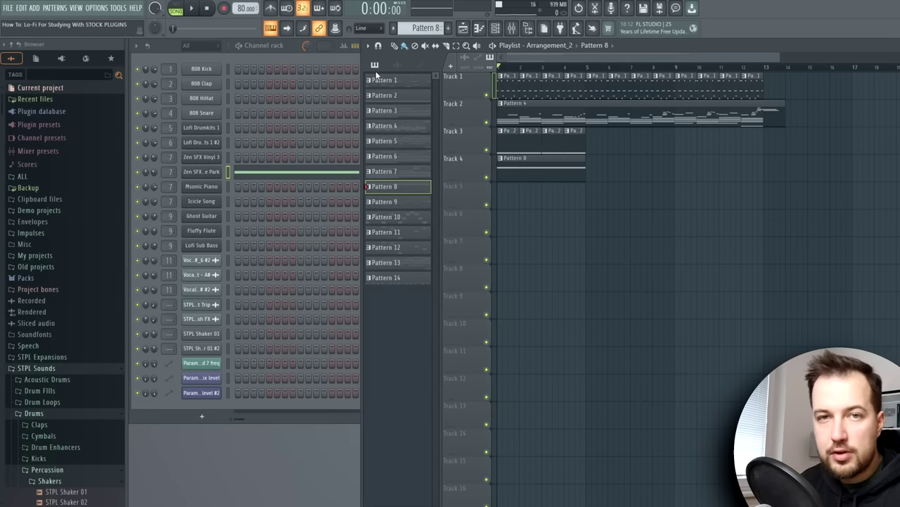
key("space")
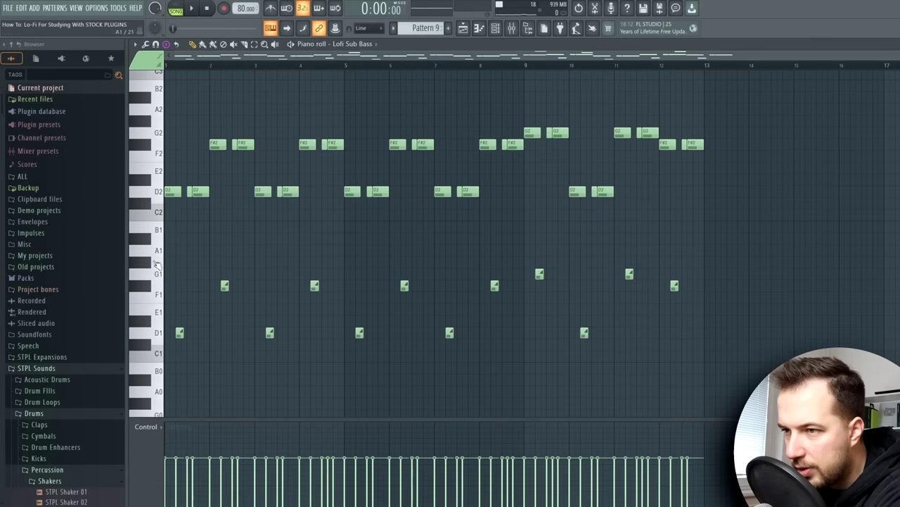
- Preview Pattern 9's Lofi Sub Bass pitches from G2 down toward C2, then play the pattern
left_click_drag(161, 320, 160, 144)
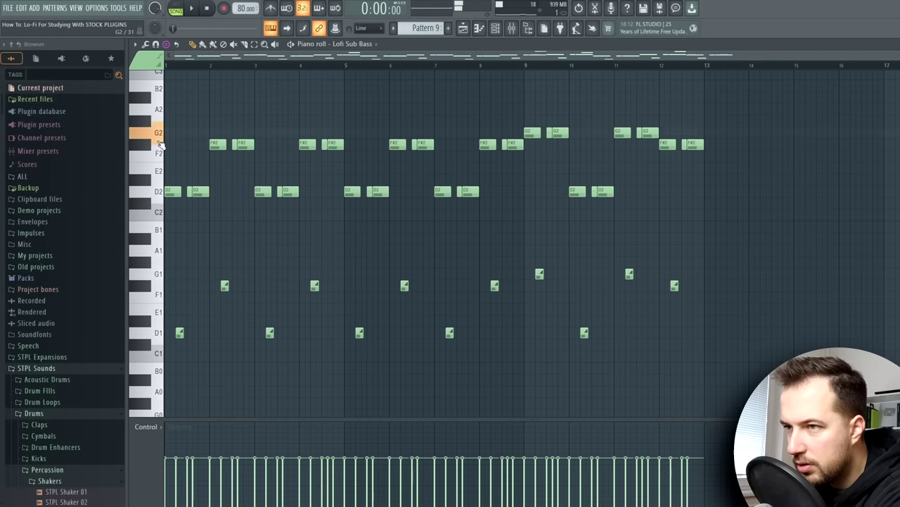
left_click_drag(166, 180, 158, 210)
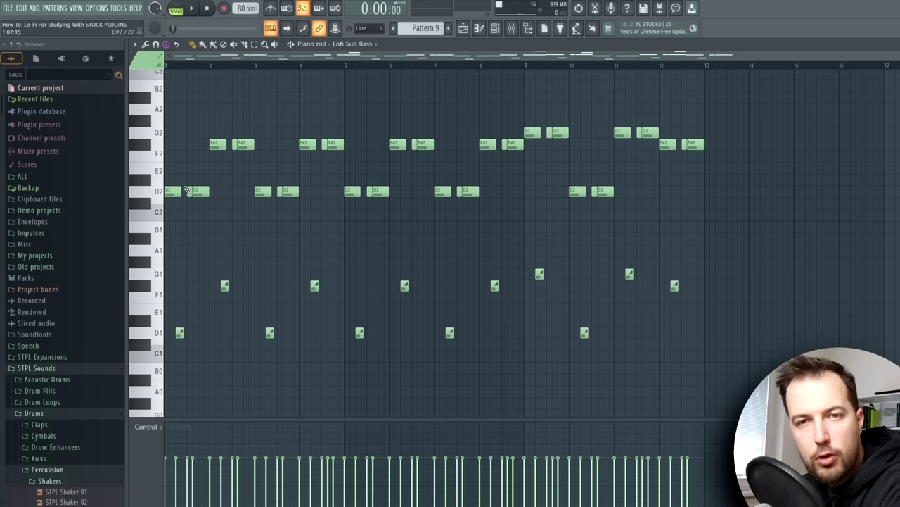
scroll(186, 190, "up", 3)
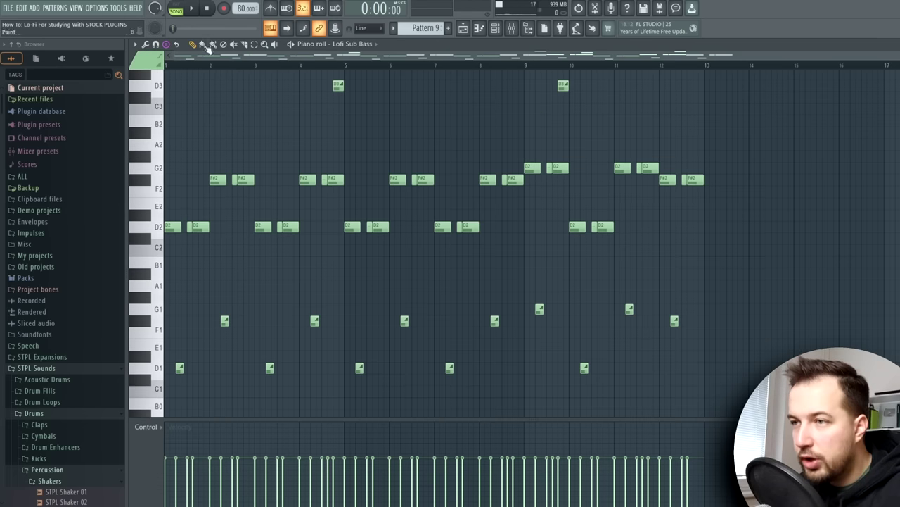
scroll(187, 70, "up", 4)
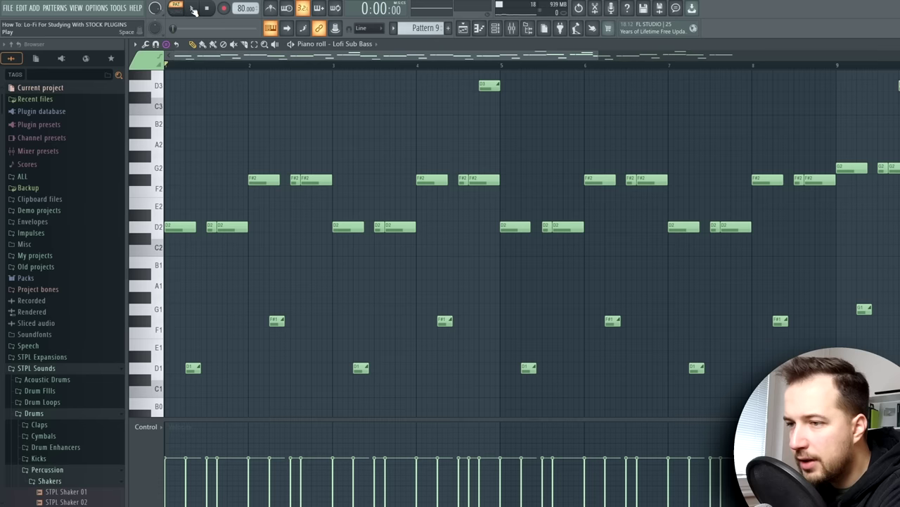
scroll(112, 331, "down", 3)
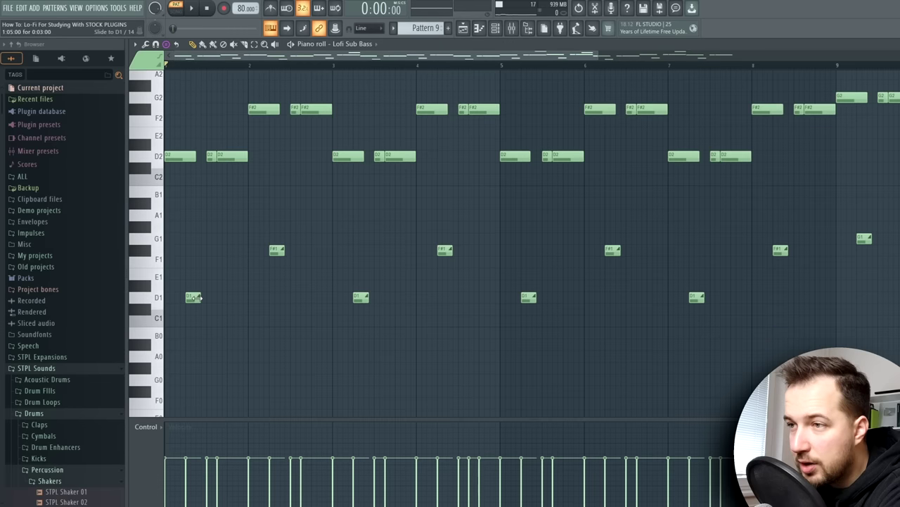
scroll(196, 300, "up", 3)
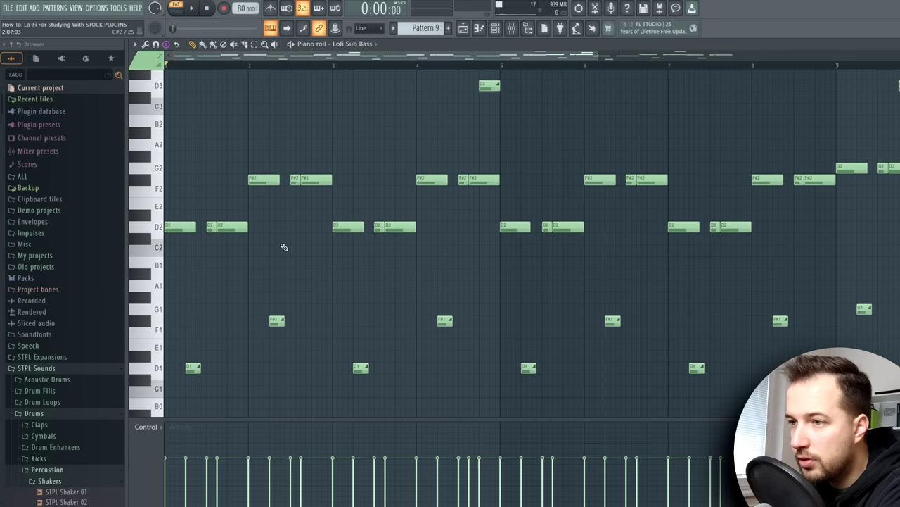
key("space")
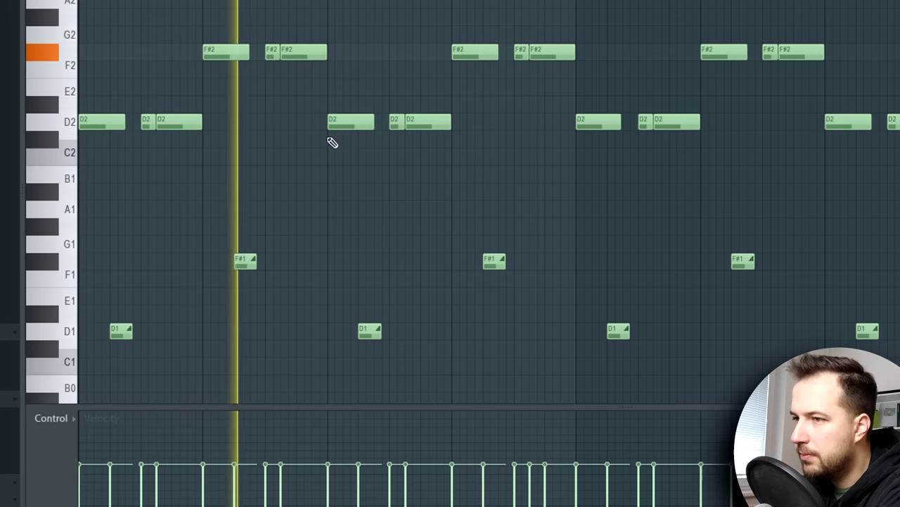
key("space")
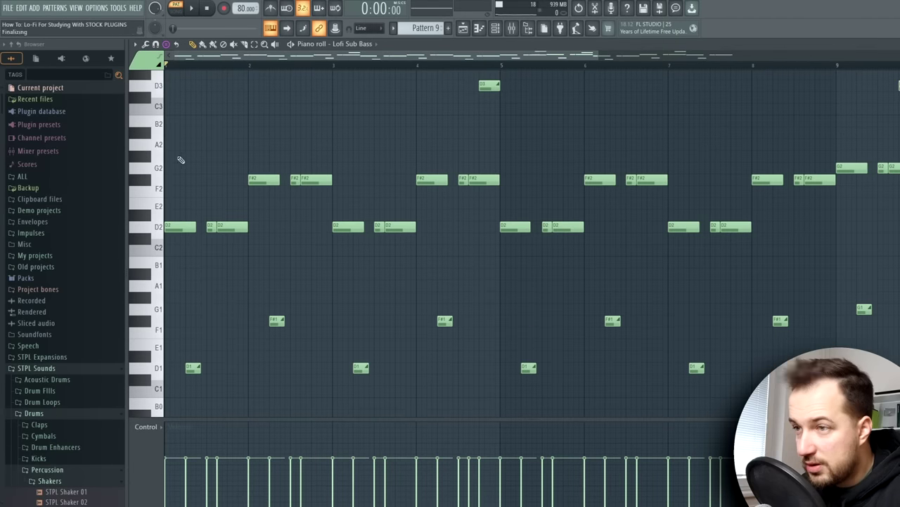
left_click(178, 87)
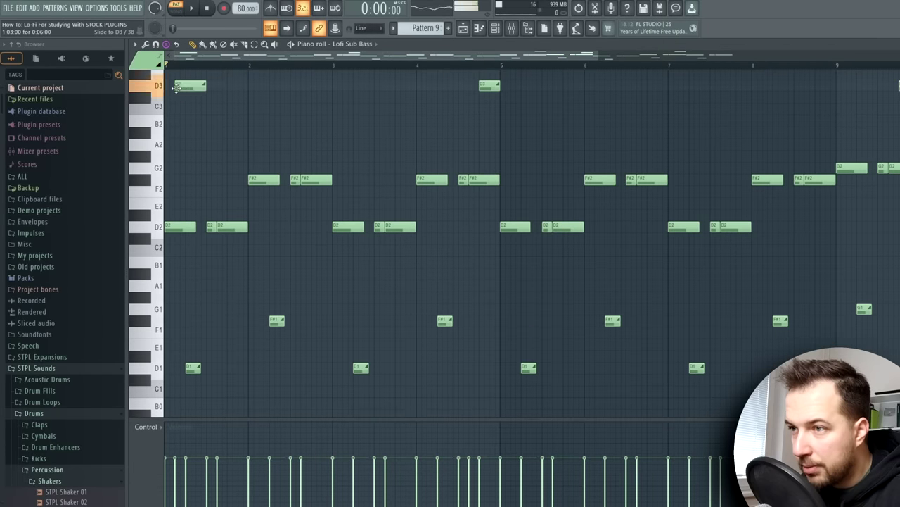
scroll(197, 140, "up", 4)
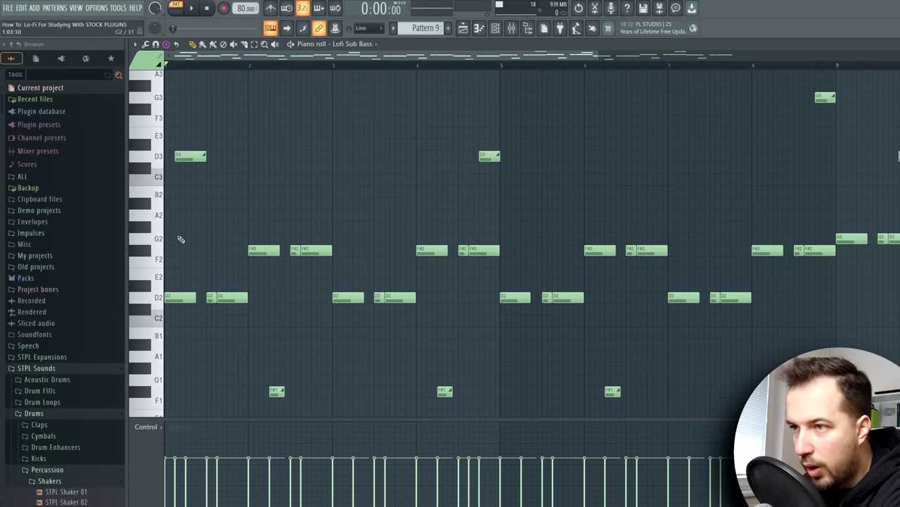
key("space")
key("space")
scroll(201, 174, "down", 1)
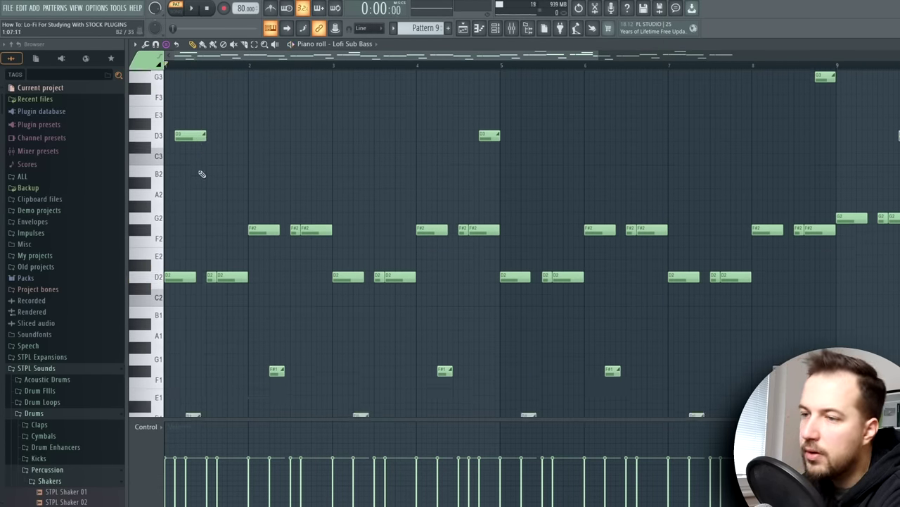
scroll(203, 273, "down", 6)
scroll(200, 250, "up", 8)
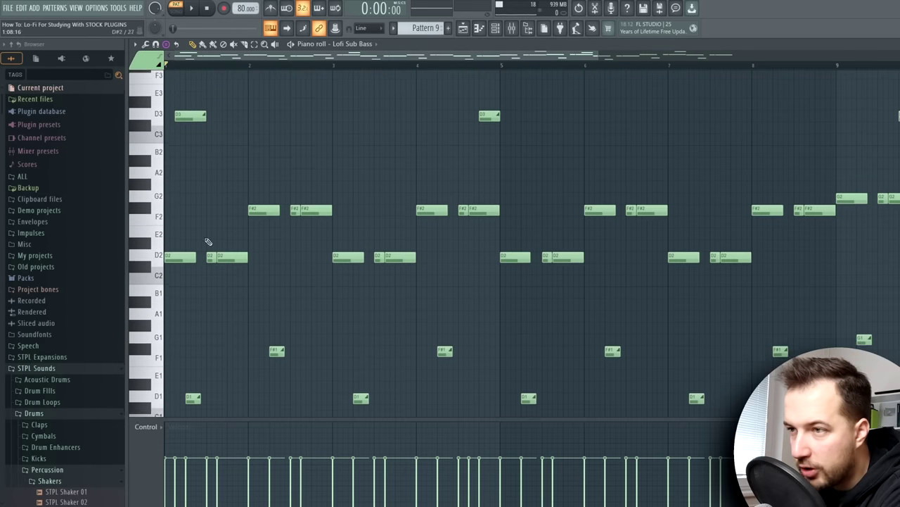
scroll(190, 169, "down", 7)
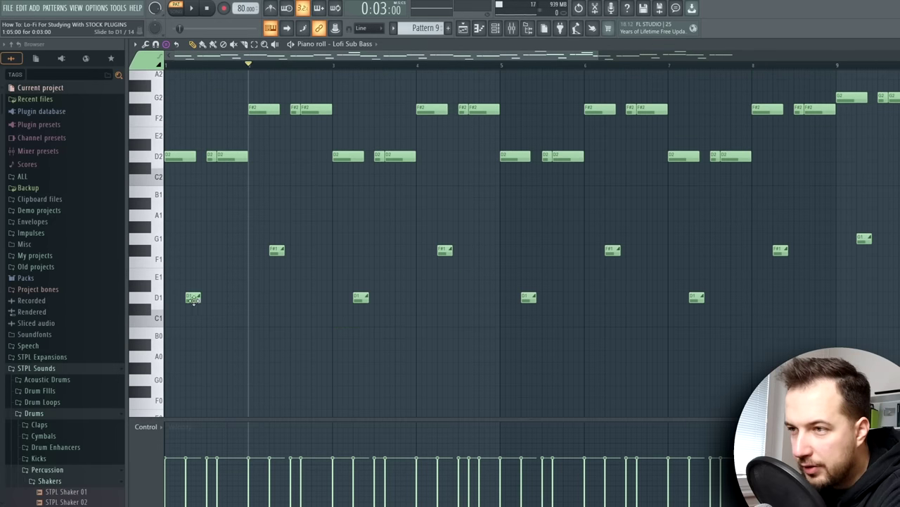
key("space")
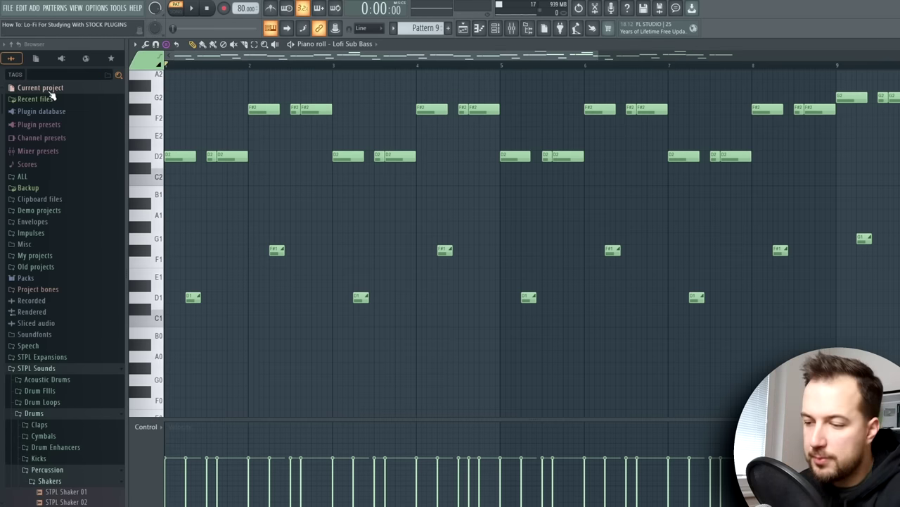
key("space")
scroll(307, 165, "up", 2)
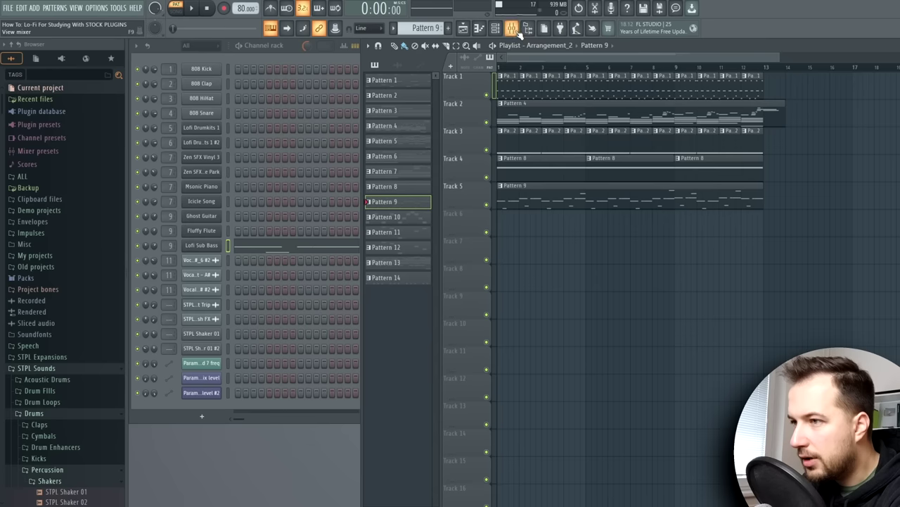
- Open the Fruity Limiter on the Lofi Sub Bass mixer insert and monitor it during song playback
key("F9")
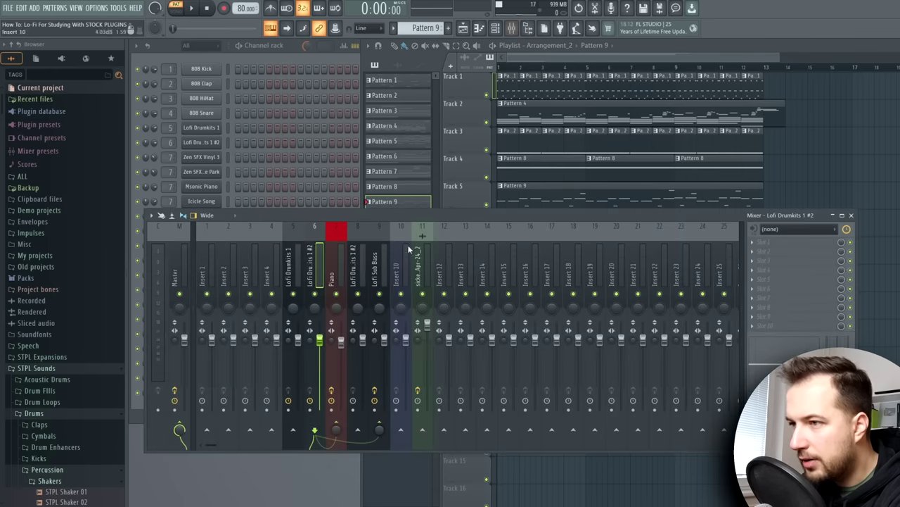
left_click(374, 252)
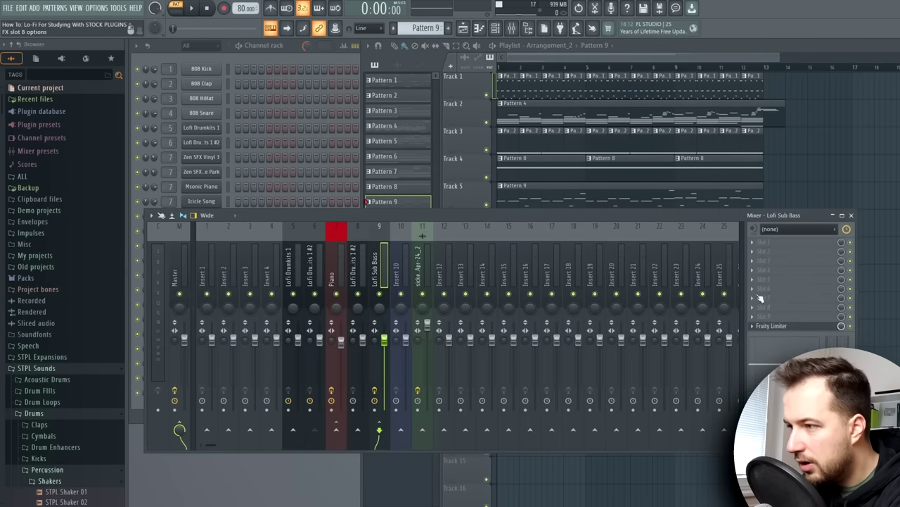
left_click(793, 327)
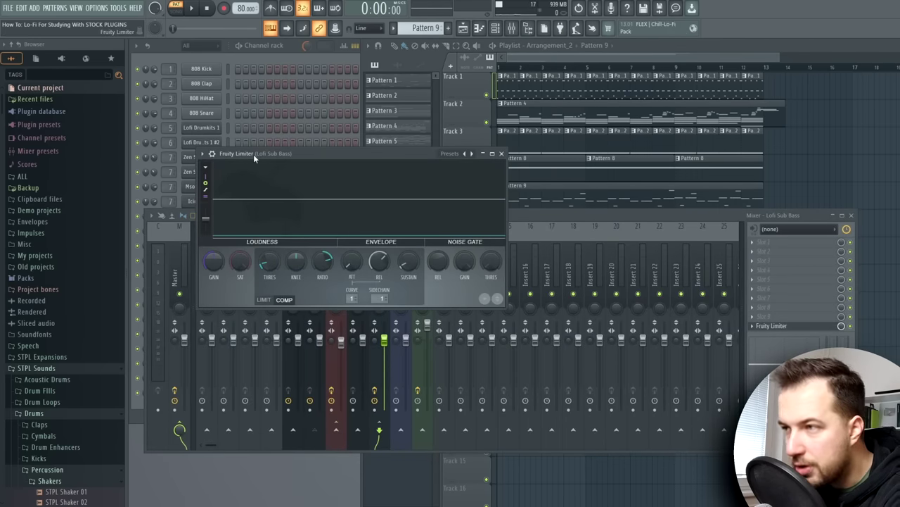
key("l")
key("space")
left_click(192, 7)
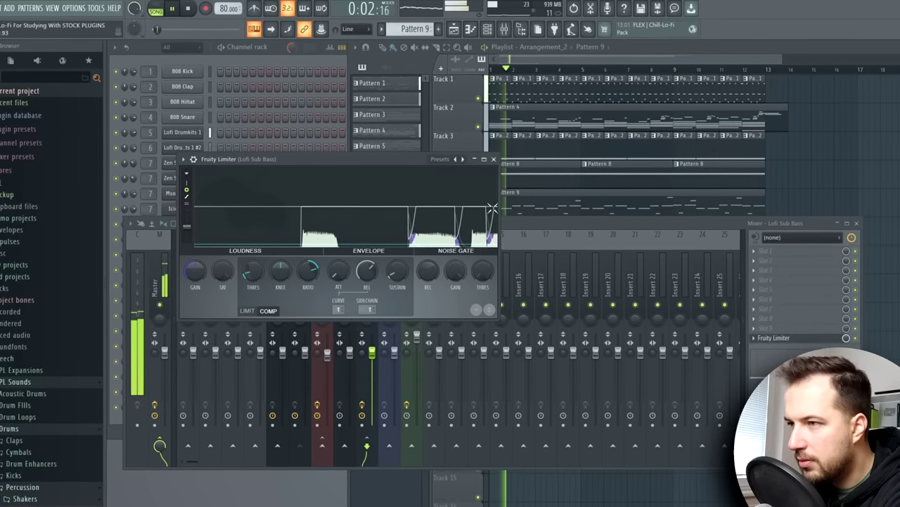
left_click(490, 164)
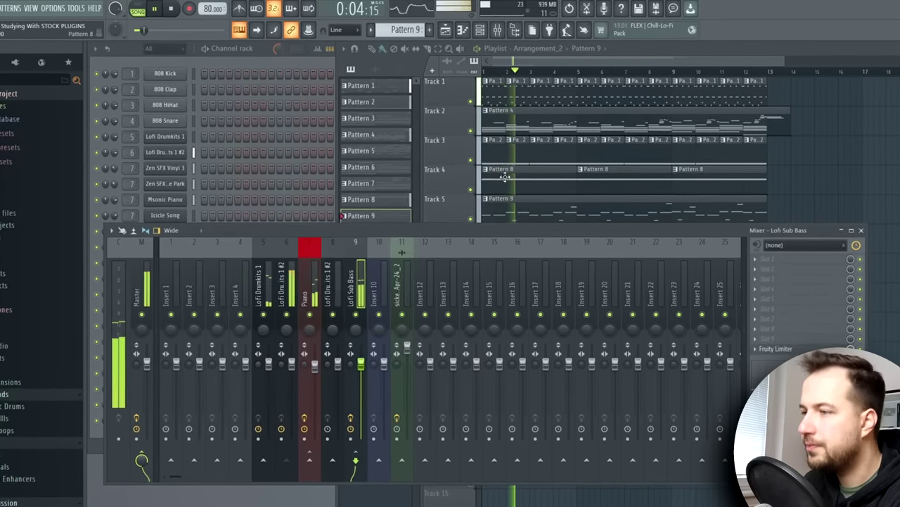
- Close the mixer and solo Track 12's STPL Crash FX, playing from around bar 4
key("F9")
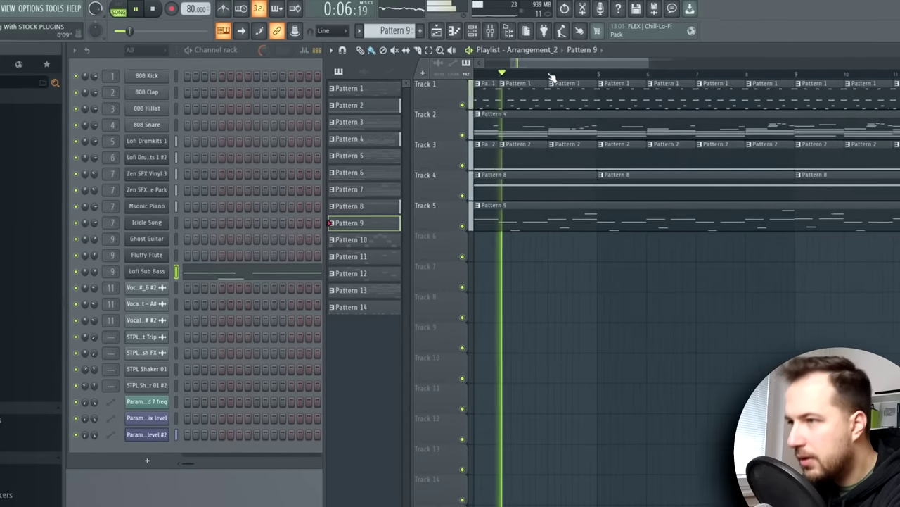
scroll(545, 65, "up", 4)
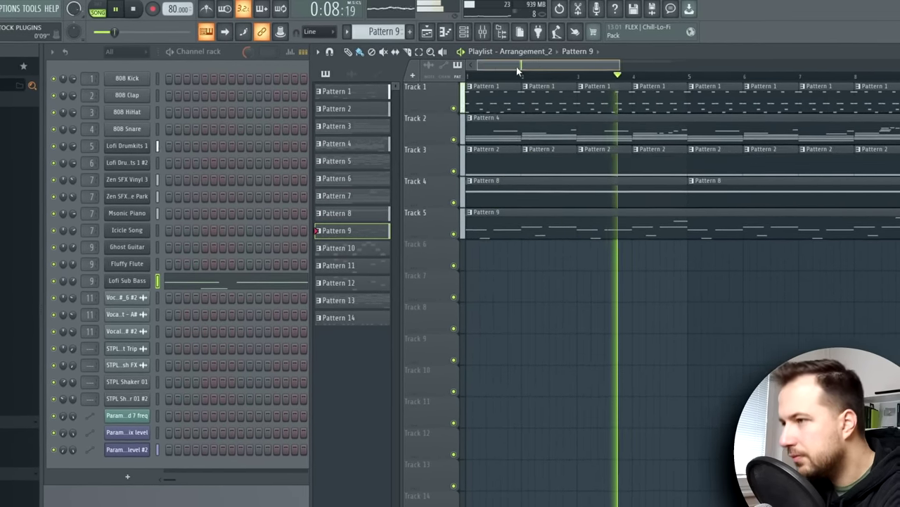
left_click_drag(534, 72, 554, 76)
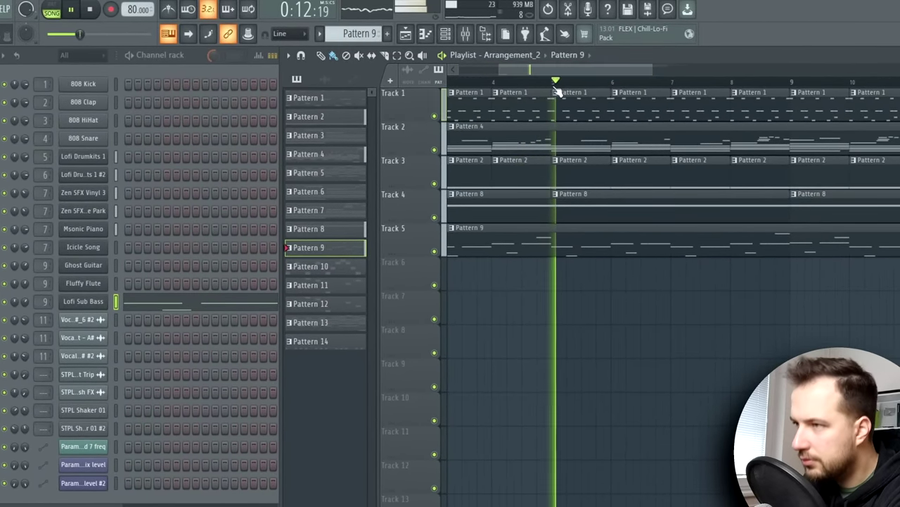
scroll(559, 83, "down", 4)
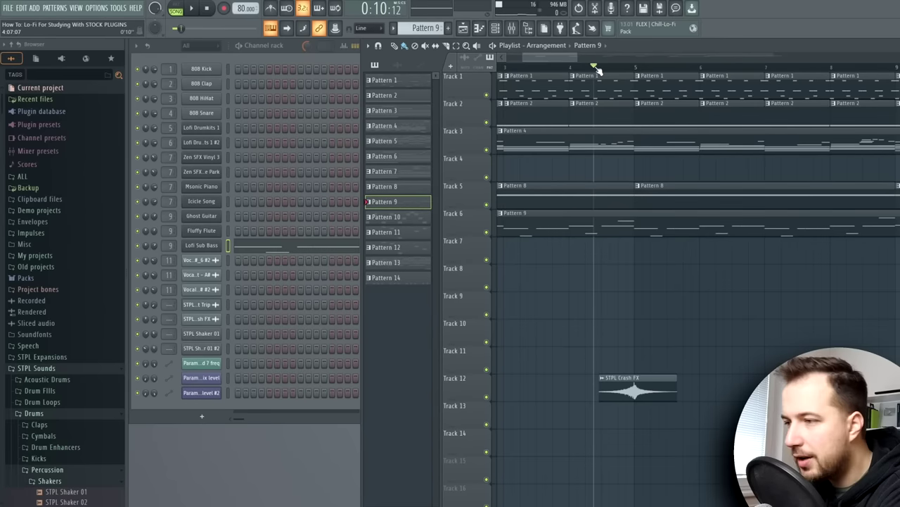
left_click(490, 397, "ctrl")
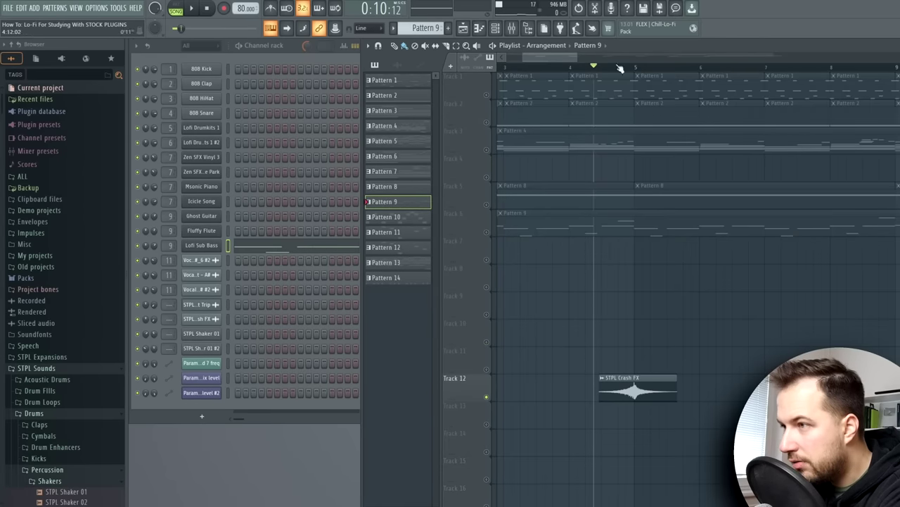
left_click(606, 73)
key("space")
- Move the playhead and play the arrangement again to hear the Pattern 13 part
scroll(750, 255, "down", 3)
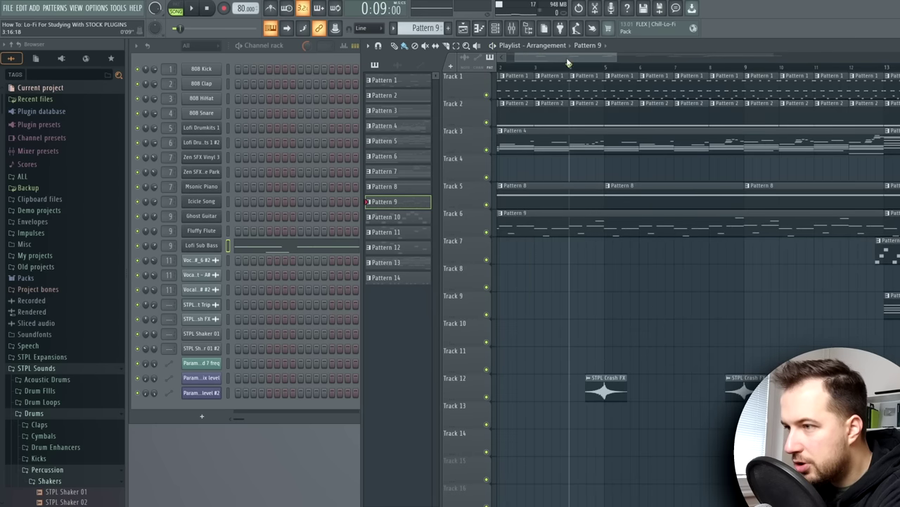
left_click_drag(567, 61, 538, 378)
key("space")
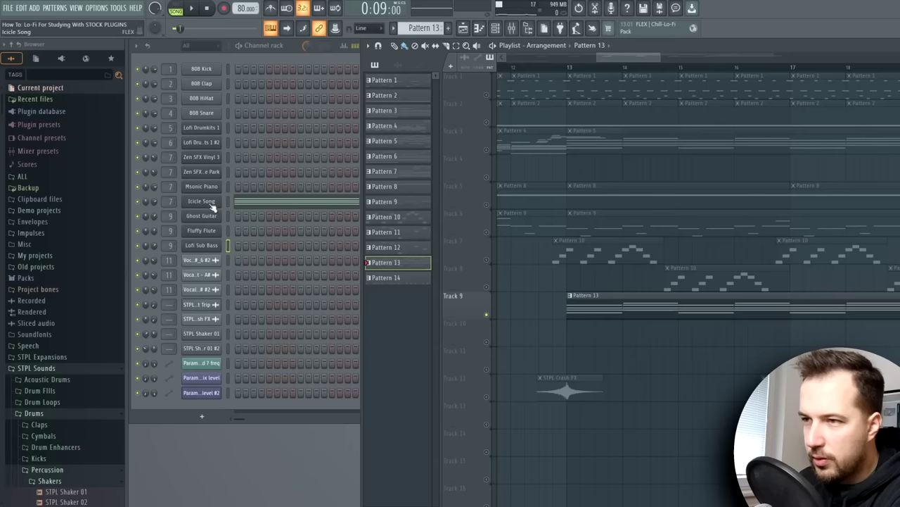
- Inspect the Icicle Song FLEX instrument window, nudging it higher before closing it
left_click(210, 205)
left_click_drag(333, 153, 333, 130)
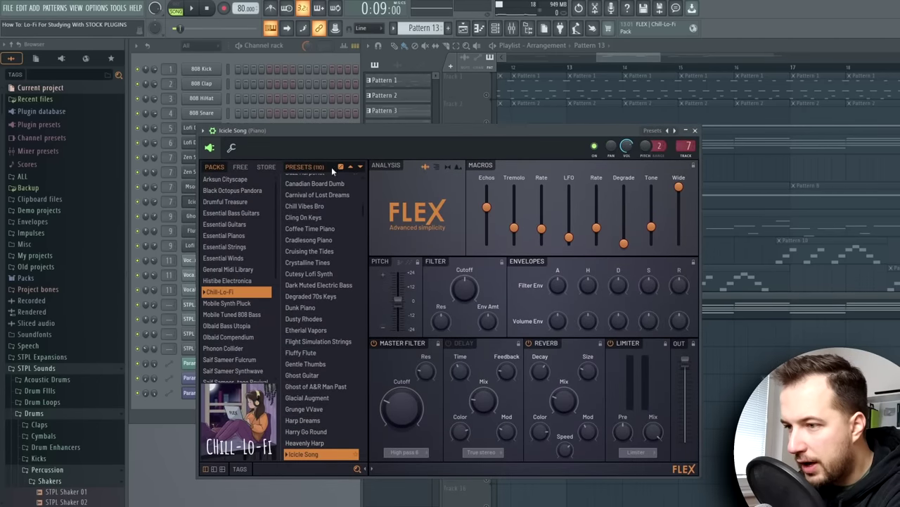
mouse_move(398, 212)
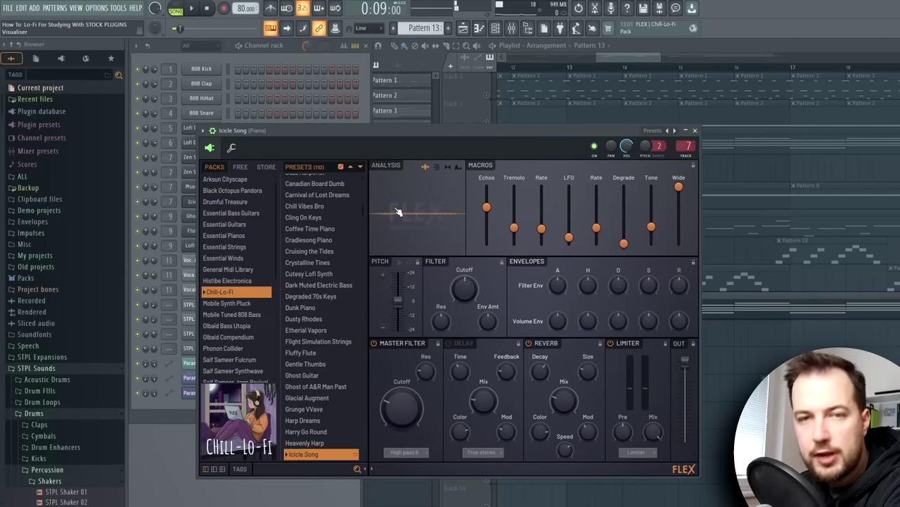
key("Escape")
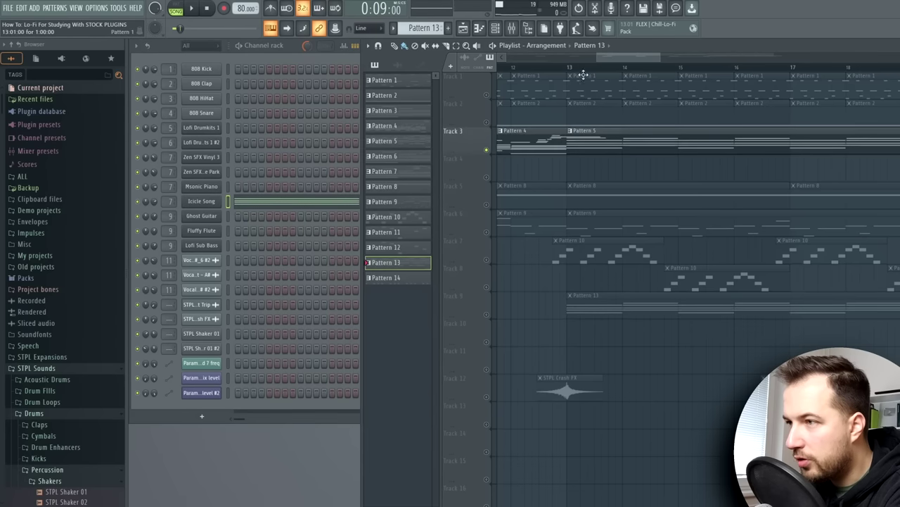
- Open the Msonic Piano notes from Track 3's Pattern 5 clip and play the Icicle Song chords
left_click(582, 140)
left_click(311, 186)
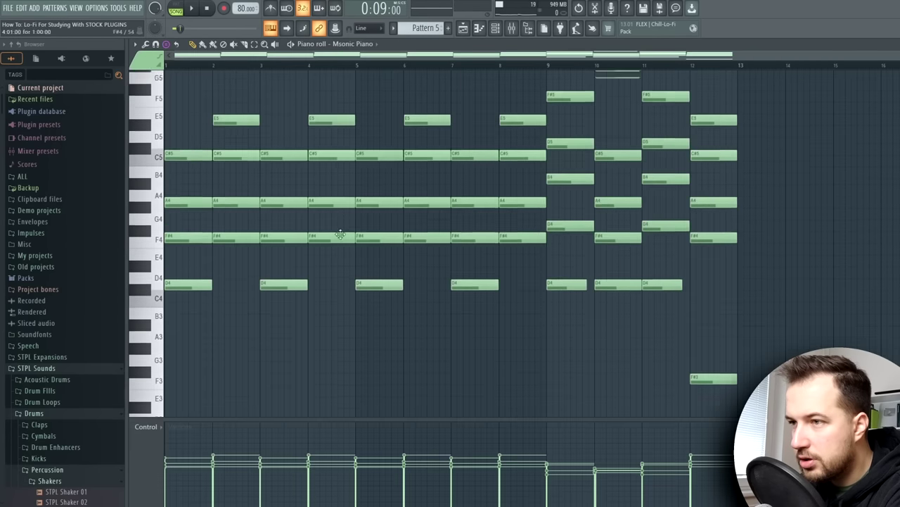
scroll(492, 205, "down", 3)
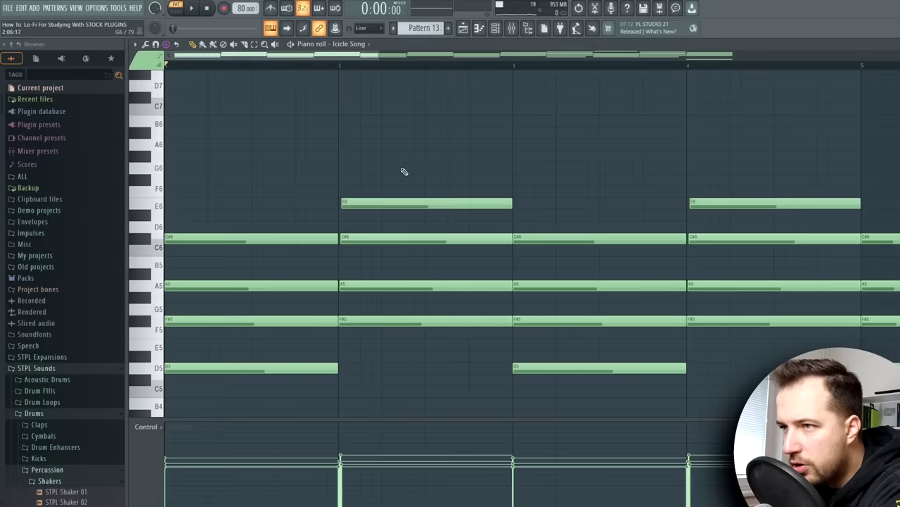
left_click(200, 8)
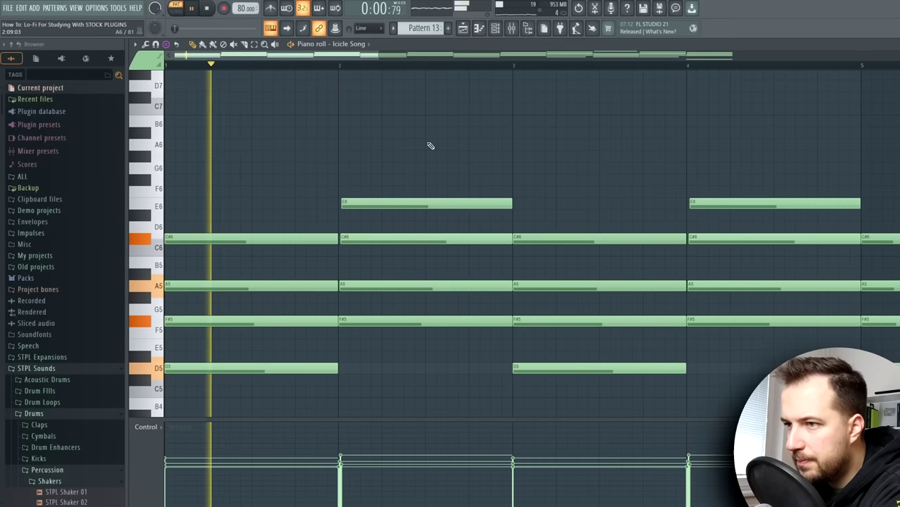
scroll(429, 144, "down", 1)
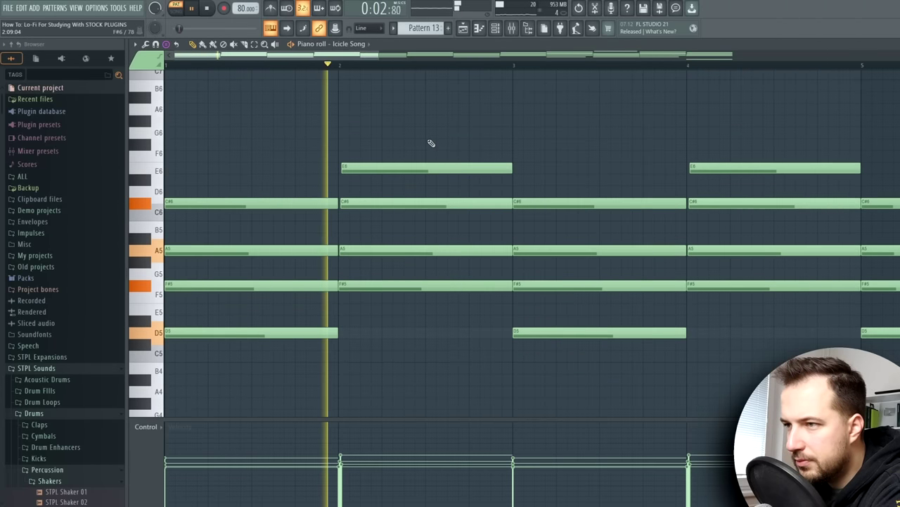
key("space")
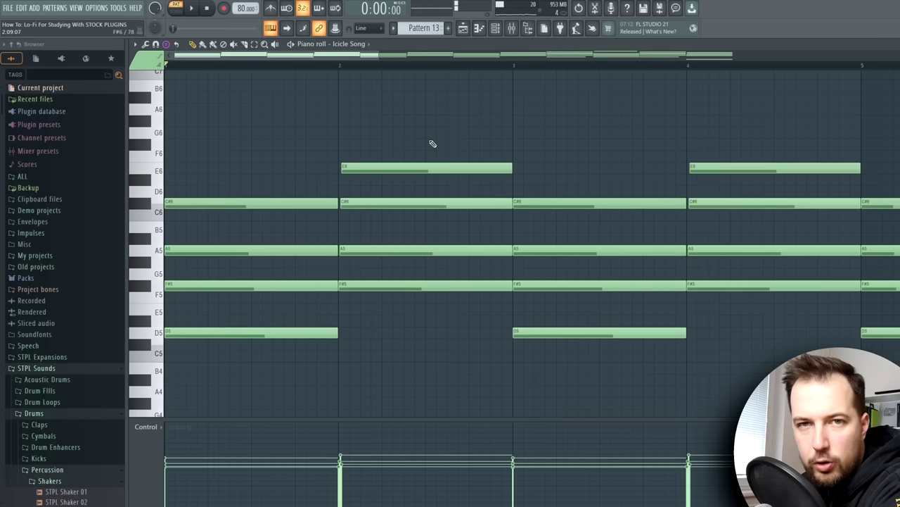
key("F7")
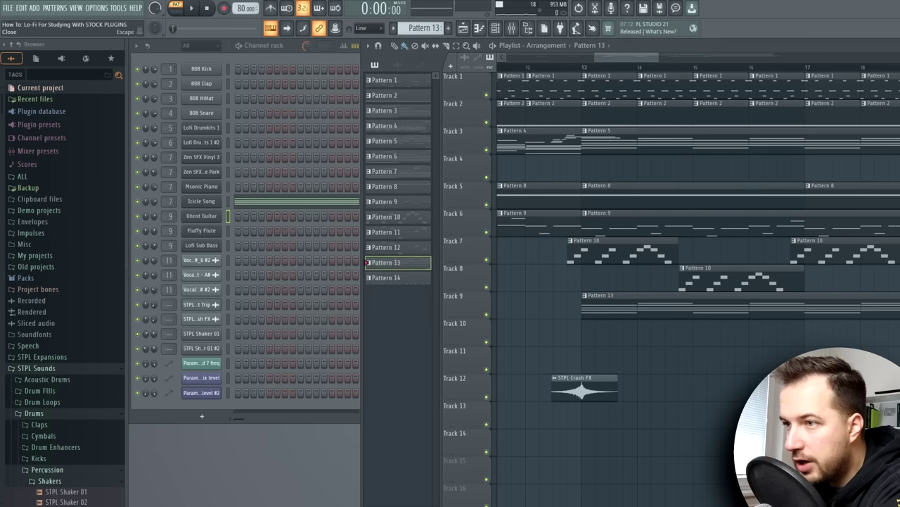
left_click(203, 201)
left_click(233, 149)
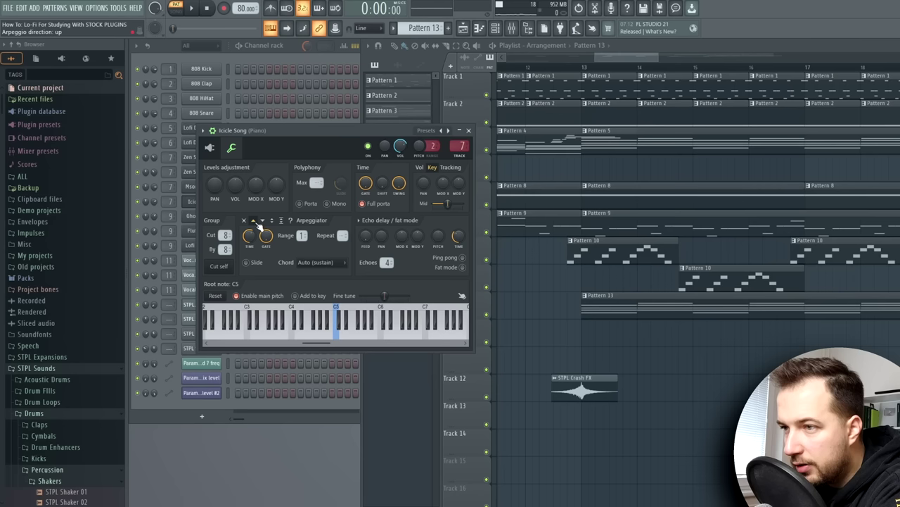
left_click(470, 132)
key("F7")
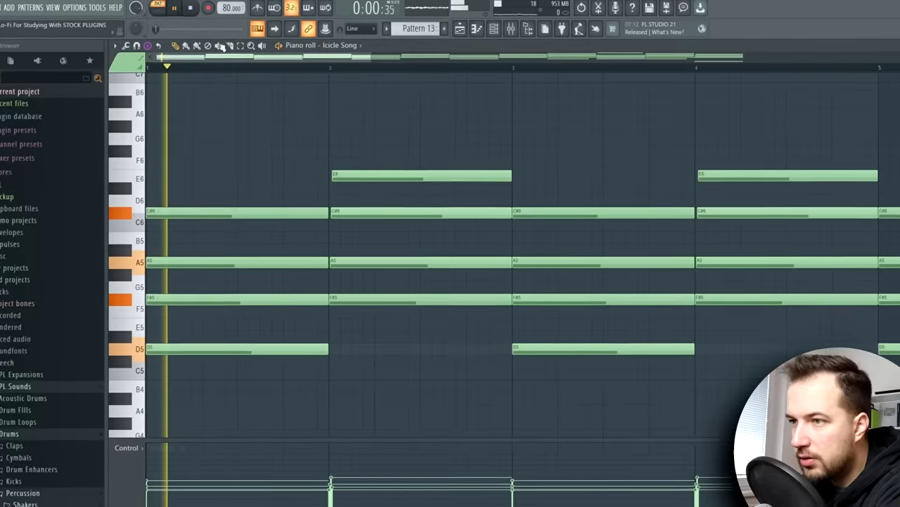
scroll(326, 77, "down", 2)
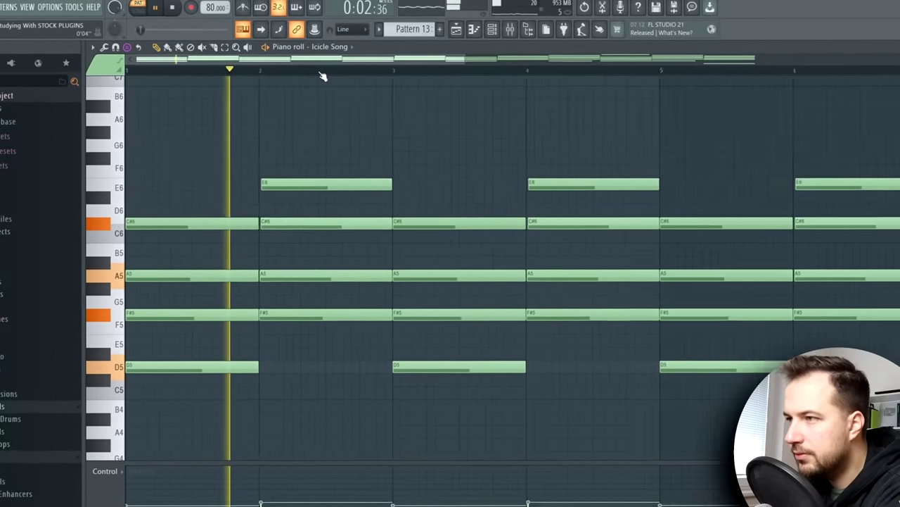
scroll(322, 76, "down", 4)
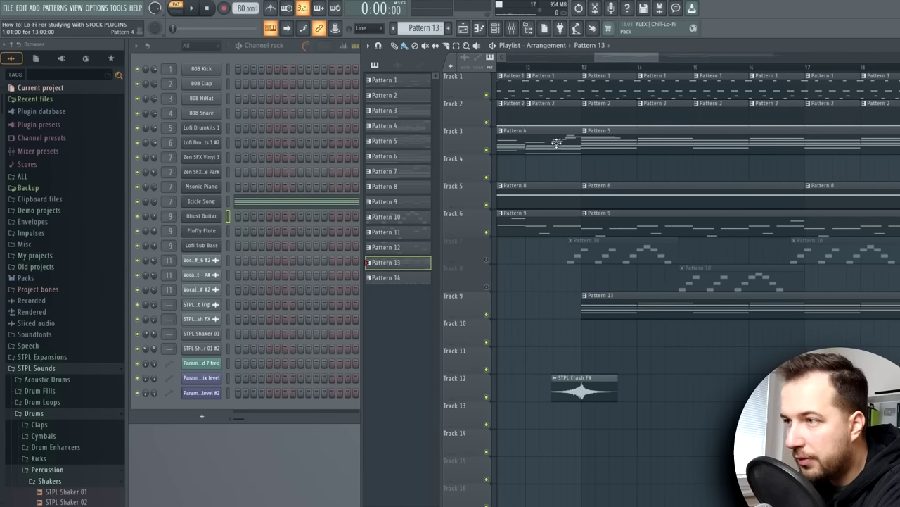
- Solo Track 3's Pattern 4 piano and play the song from bar 13
left_click(557, 143)
left_click(583, 67)
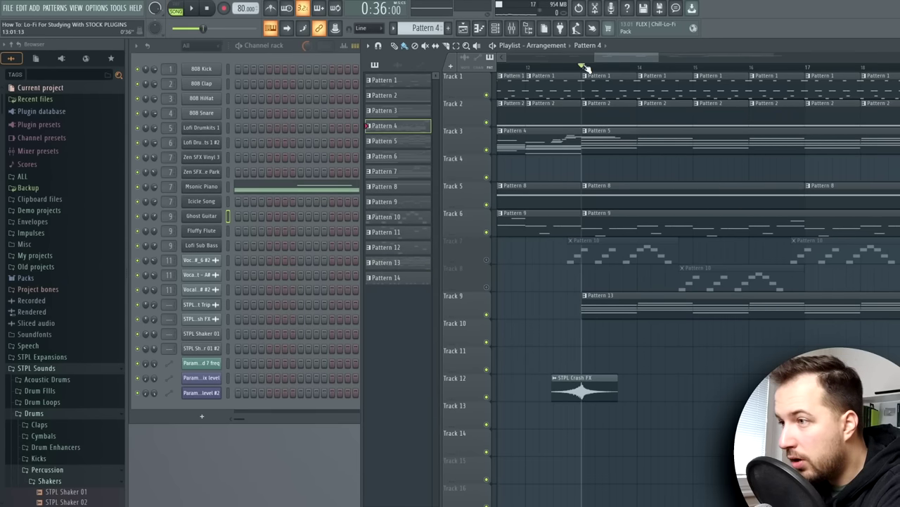
left_click(486, 150, "ctrl")
key("space")
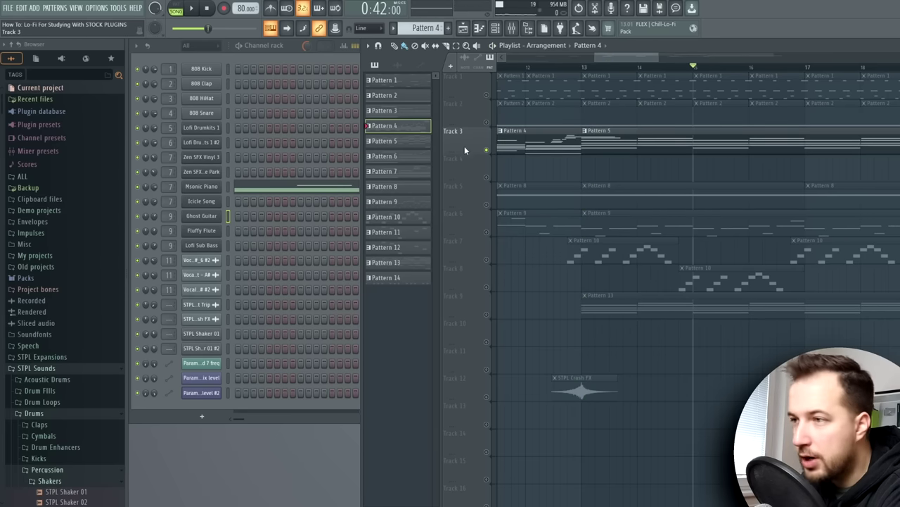
- Add Track 9's Icicle Song to the solo and replay from bar 13
left_click(494, 315)
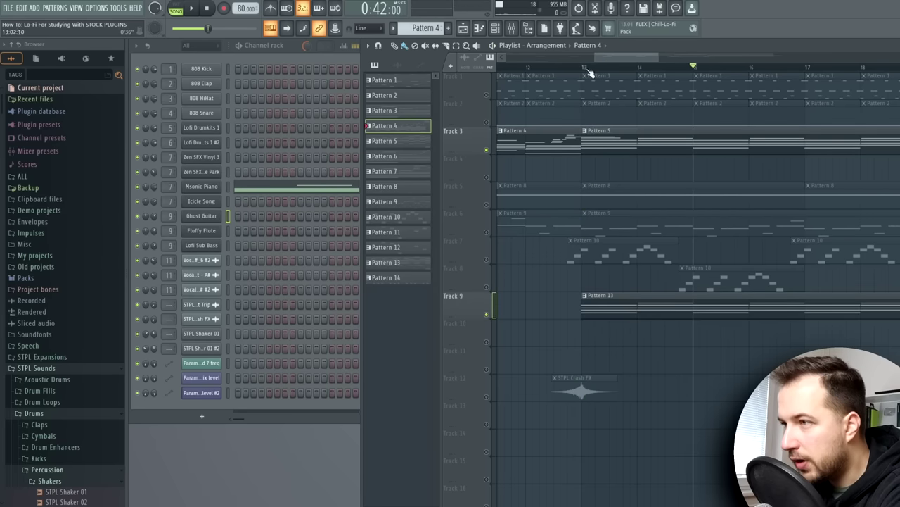
key("space")
key("space")
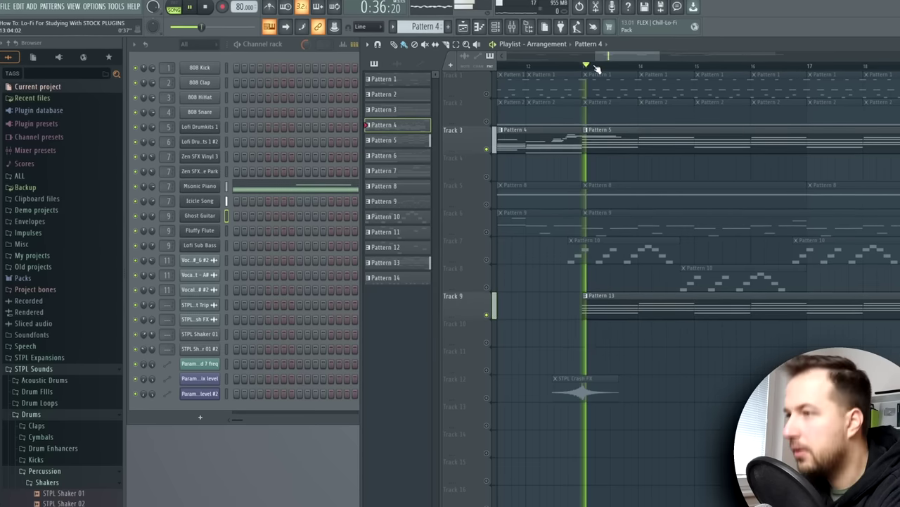
scroll(547, 288, "down", 15)
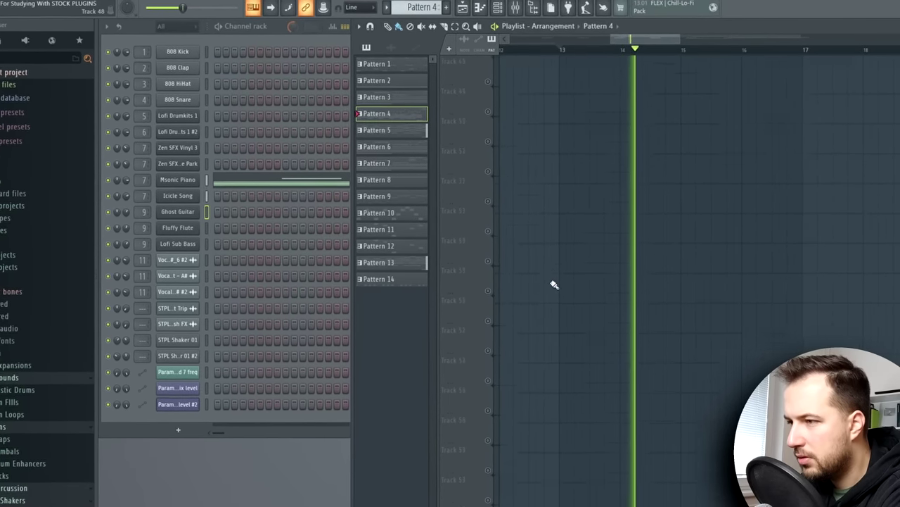
scroll(623, 141, "up", 15)
key("space")
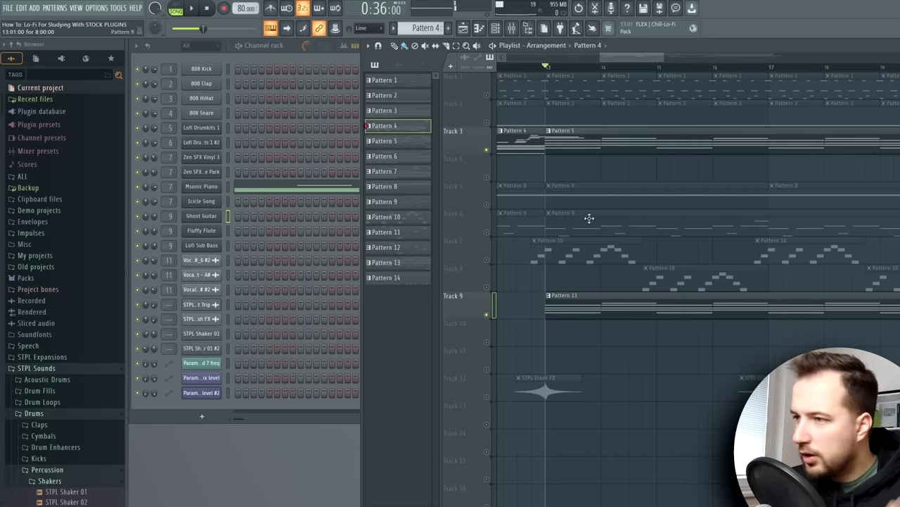
- Open the Ghost Guitar FLEX instrument and view its step sequence in Pattern 10
double_click(536, 256)
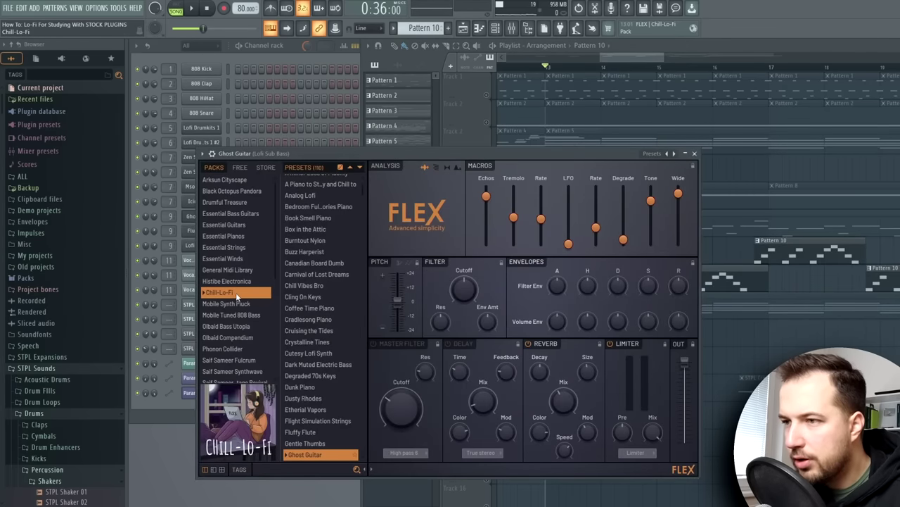
scroll(320, 394, "down", 3)
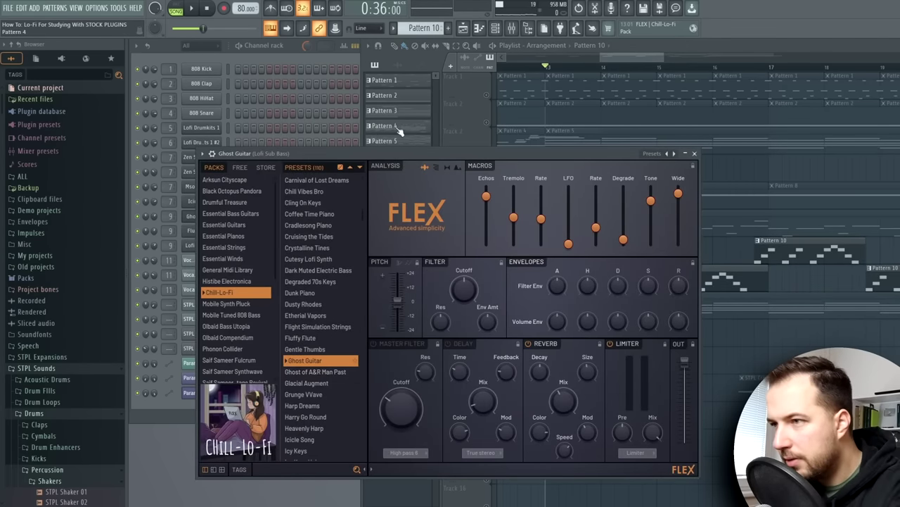
left_click(288, 50)
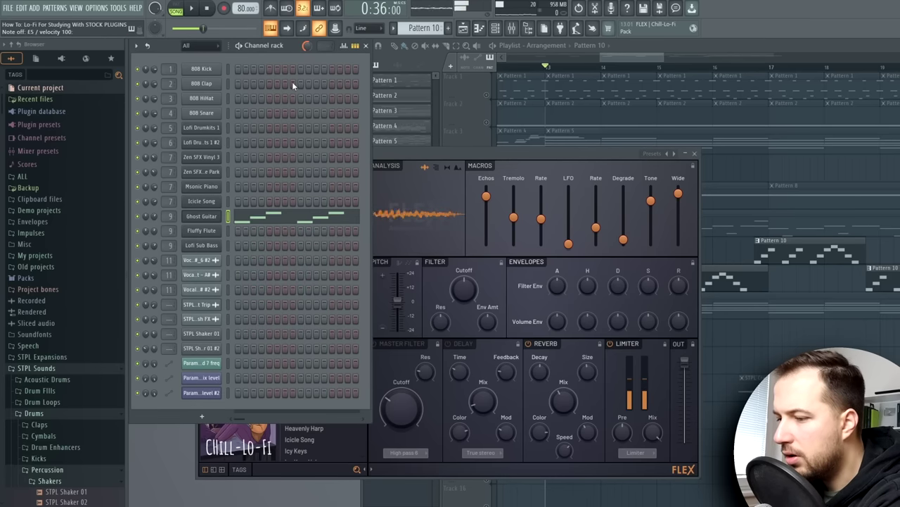
left_click(475, 155)
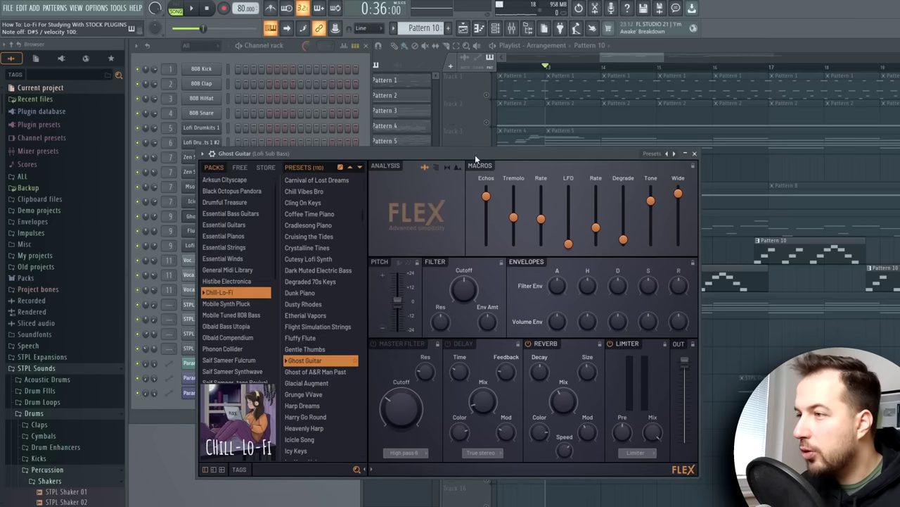
left_click(694, 154)
- Play Ghost Guitar's arp notes in the piano roll, then unsolo Track 7
left_click(303, 216)
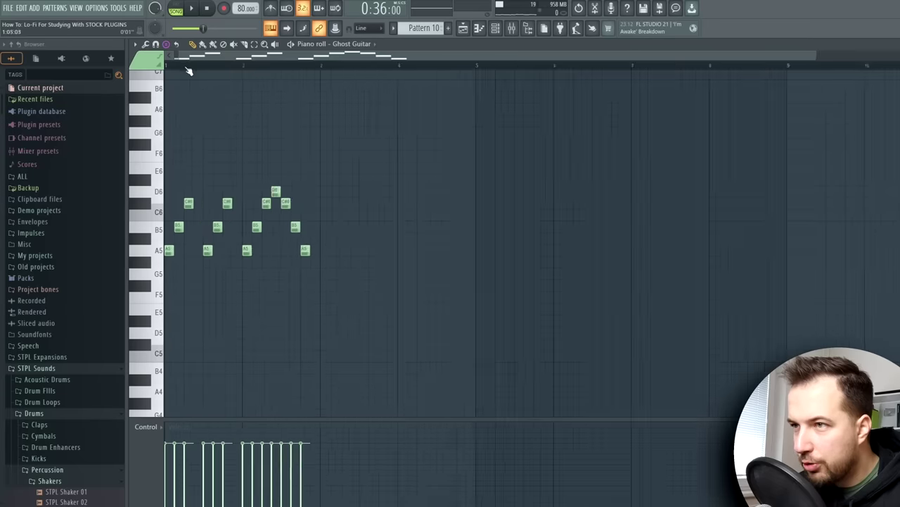
left_click(190, 8)
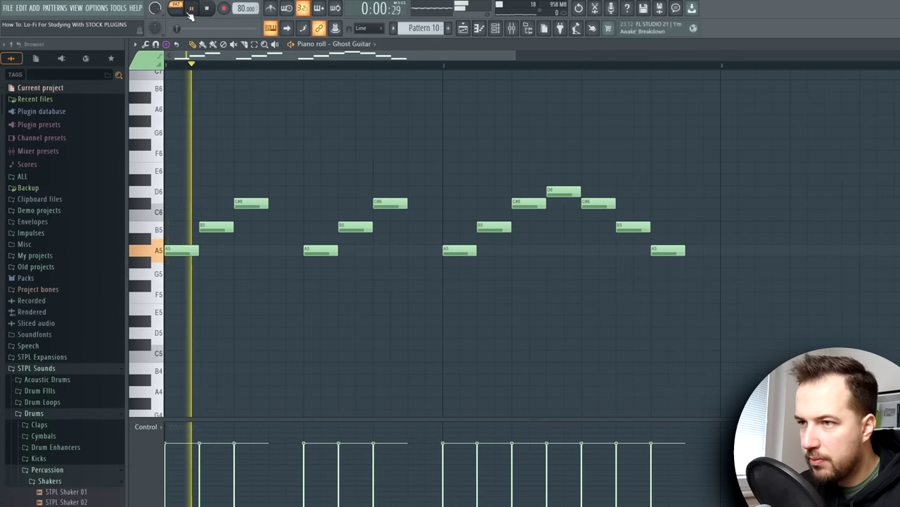
scroll(301, 67, "down", 3)
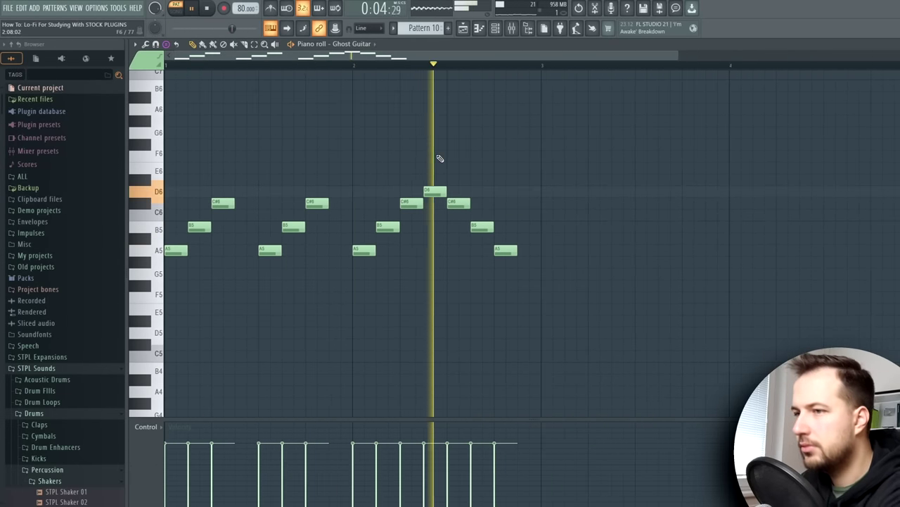
key("space")
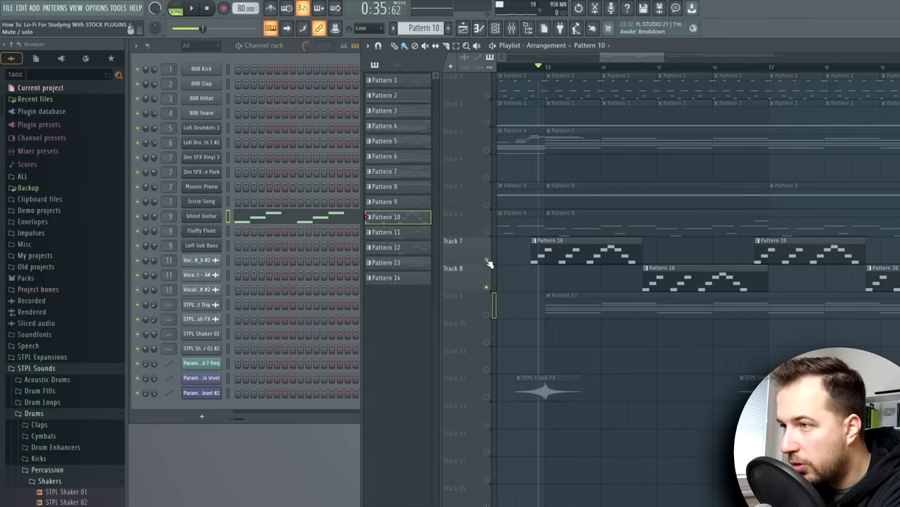
left_click(486, 260)
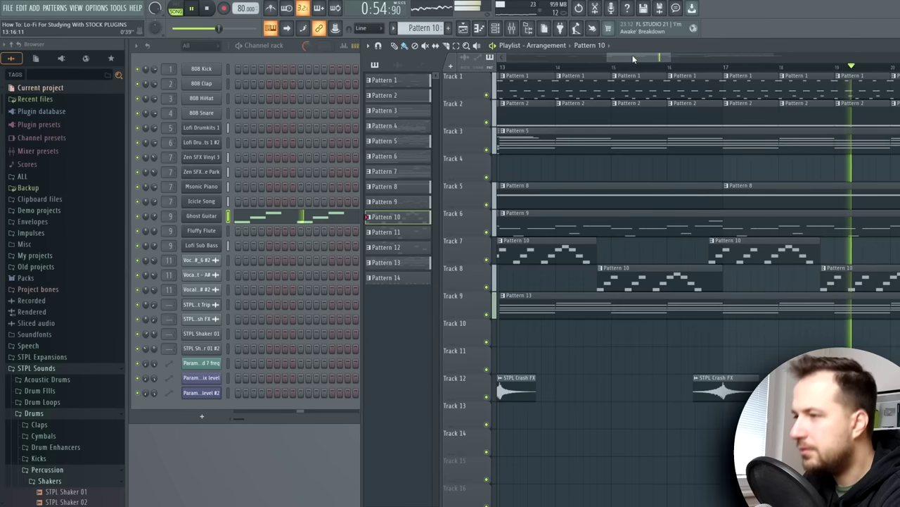
- Stop playback before moving to the Vocal Shot clips around bar 25
key("space")
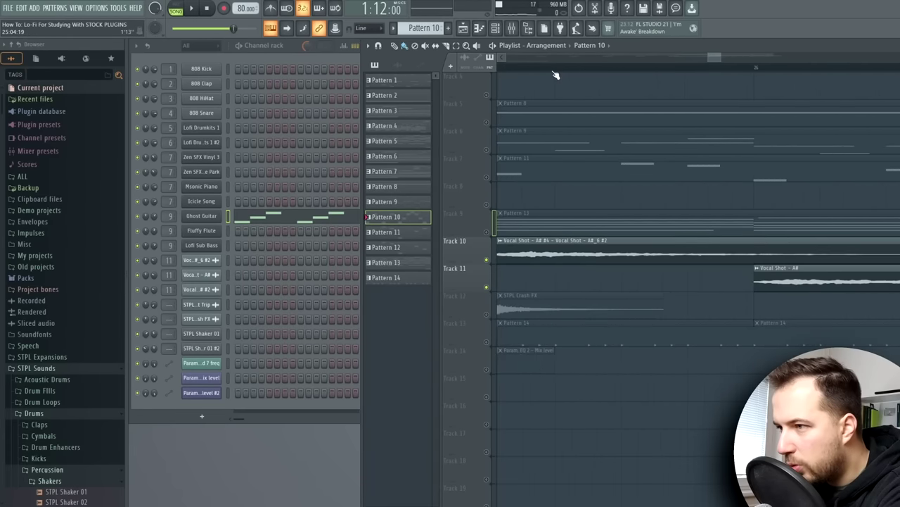
- Open the Vocal Shot clip's sample settings, play the vocal section, and return to the playlist
double_click(562, 242)
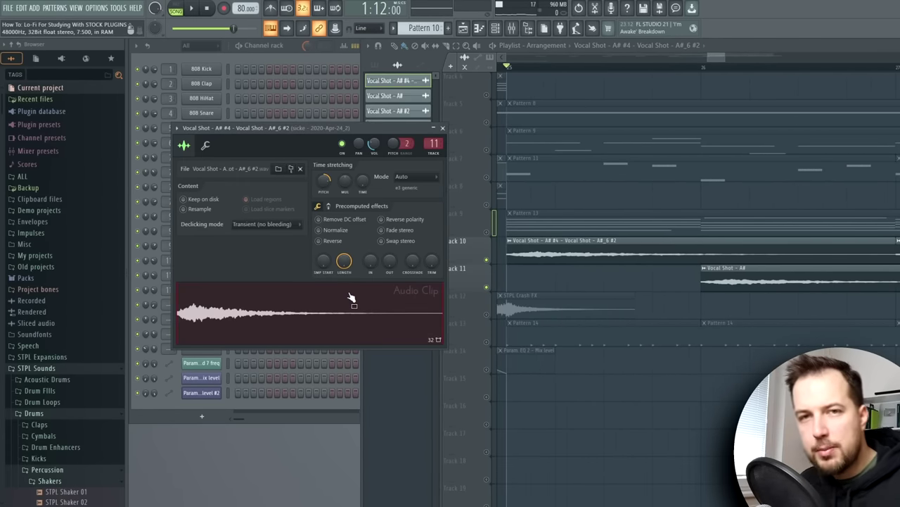
scroll(612, 303, "down", 2)
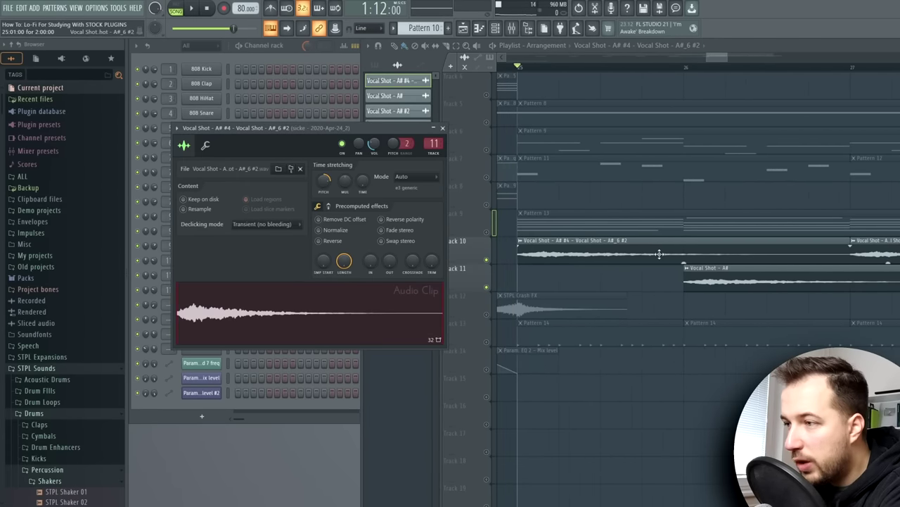
key("space")
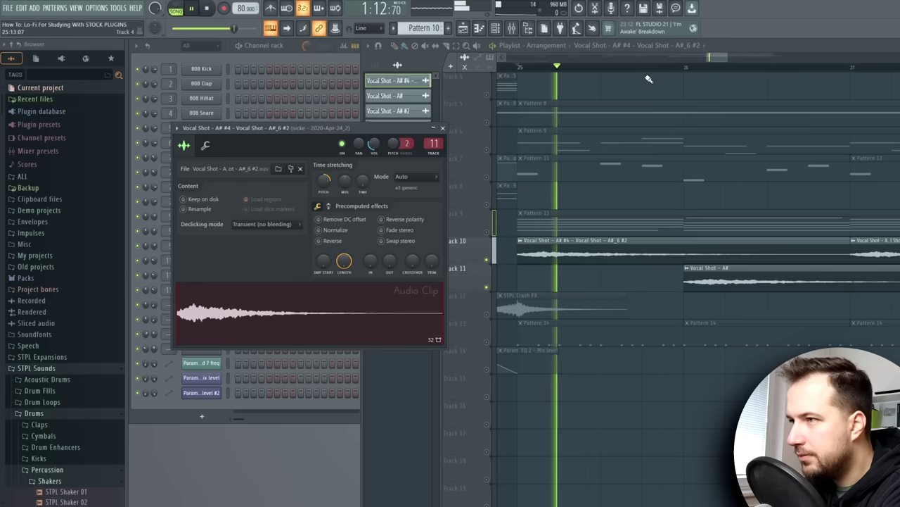
scroll(653, 73, "down", 2)
left_click(692, 57)
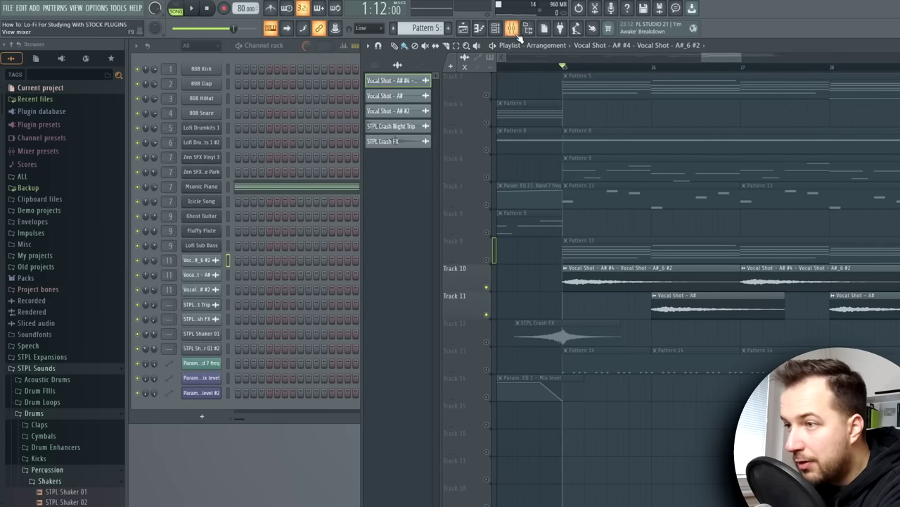
- In the Mixer, inspect the vocal insert's FabFilter Pro-C compressor and Distructor effects
left_click(513, 28)
left_click(774, 251)
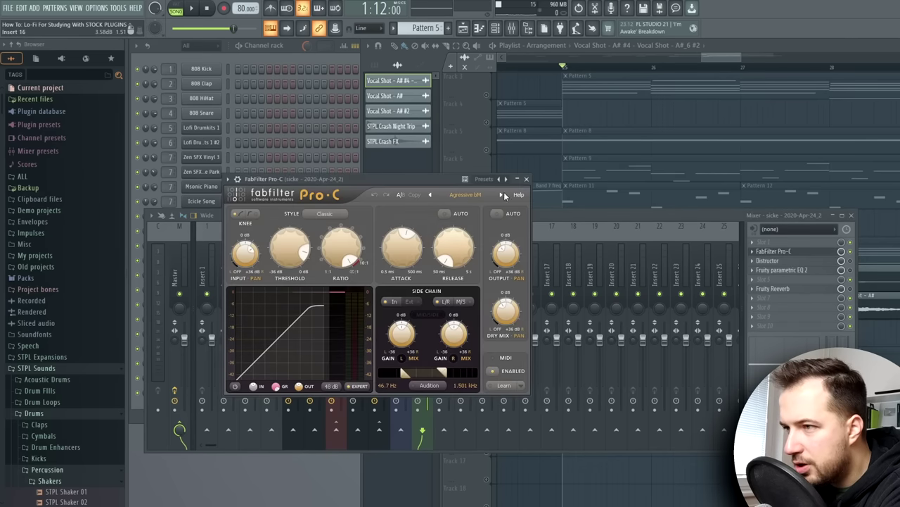
left_click(527, 179)
left_click(768, 260)
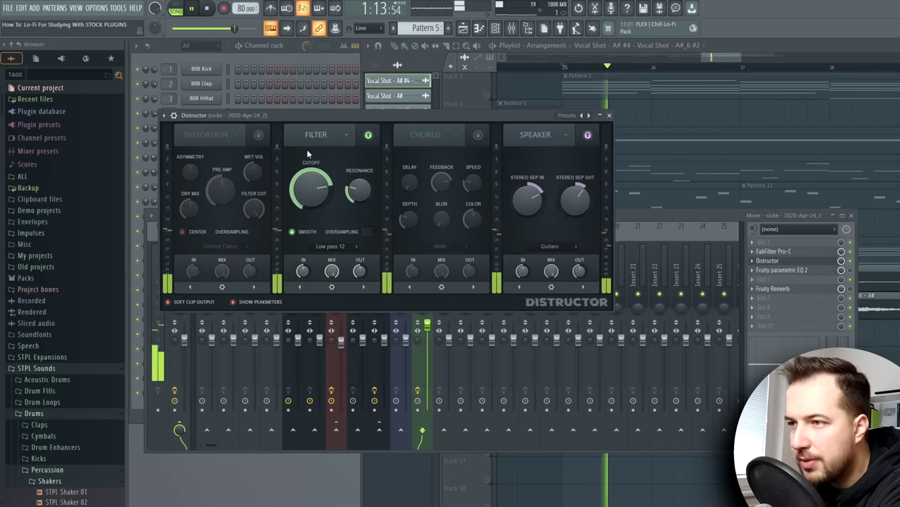
key("space")
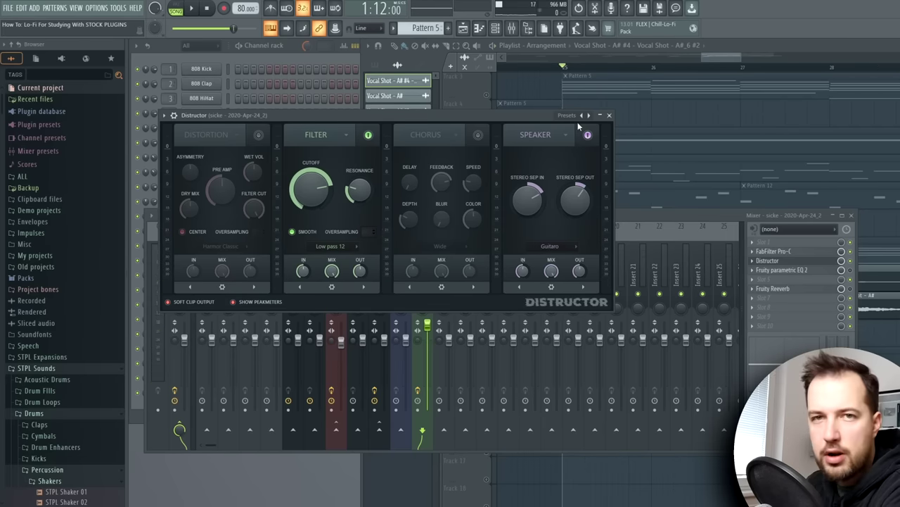
- Pull Fruity parametric EQ 2 band 5 lower, check Fruity Reeverb, and close the Mixer
left_click(781, 269)
key("space")
left_click_drag(434, 250, 441, 271)
left_click(781, 269)
key("space")
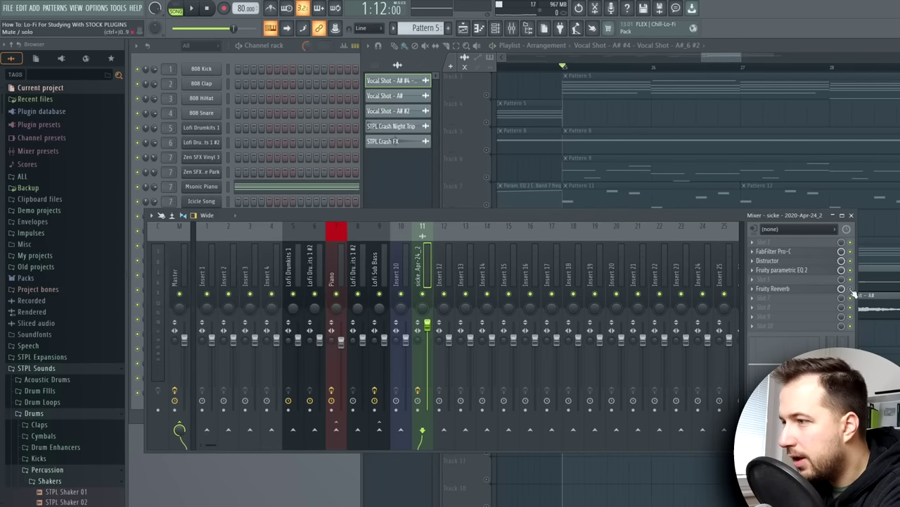
left_click(806, 290)
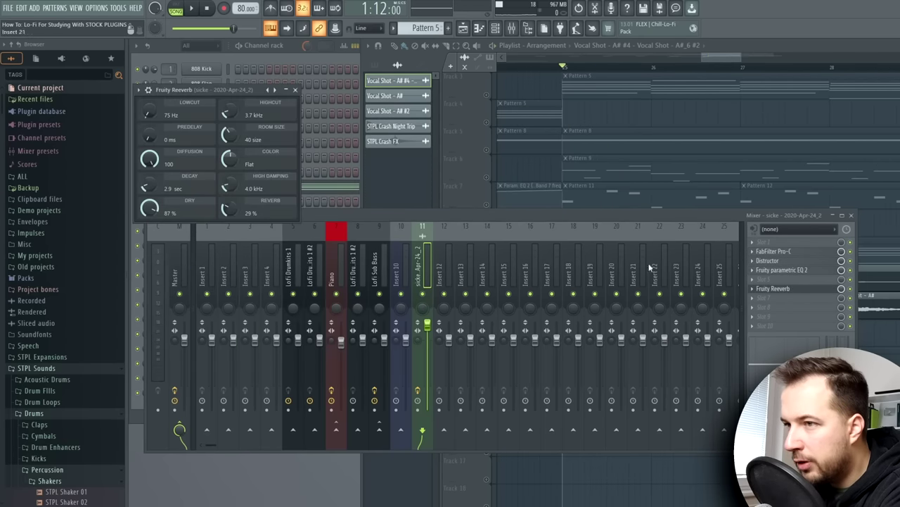
left_click(296, 91)
key("F9")
key("space")
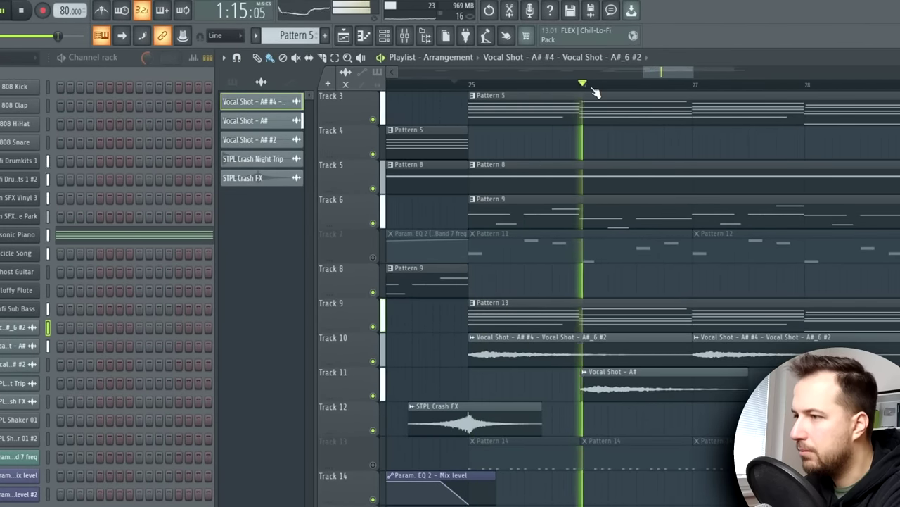
- Stop playback and open the Fluffy Flute FLEX instrument on its Chill-Lo-Fi preset
key("space")
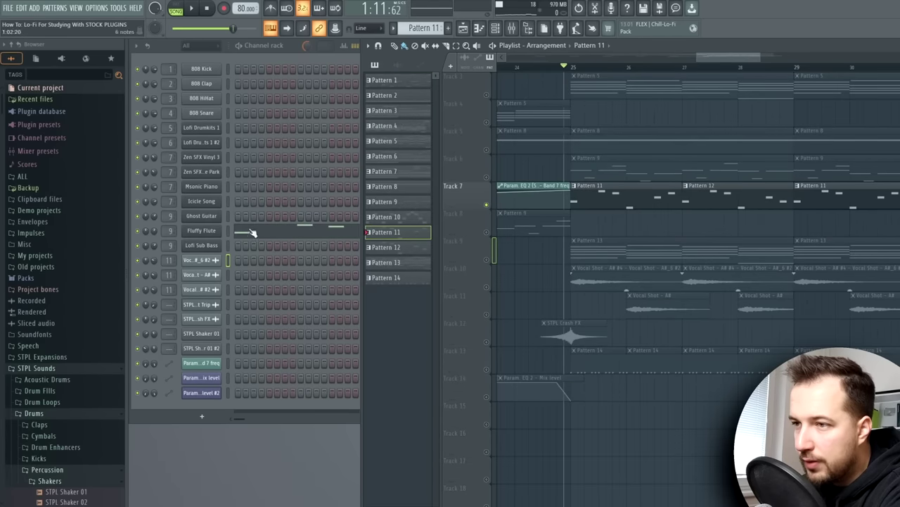
left_click(207, 233)
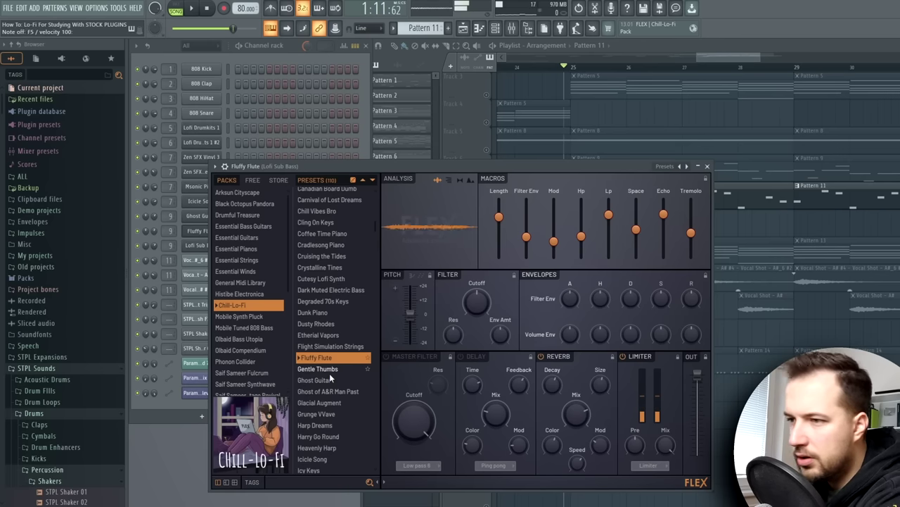
- Close FLEX, open the Fluffy Flute melody in the piano roll, and play it once
left_click(707, 166)
double_click(627, 202)
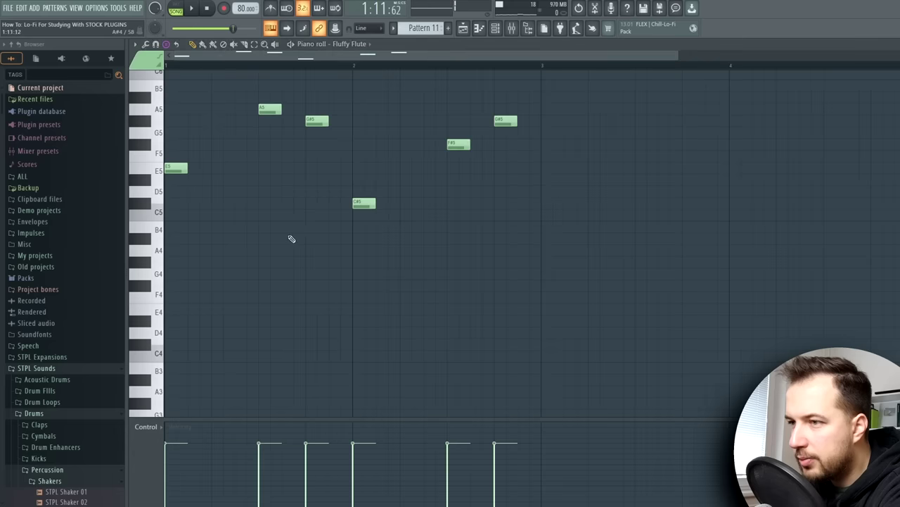
scroll(320, 225, "up", 3)
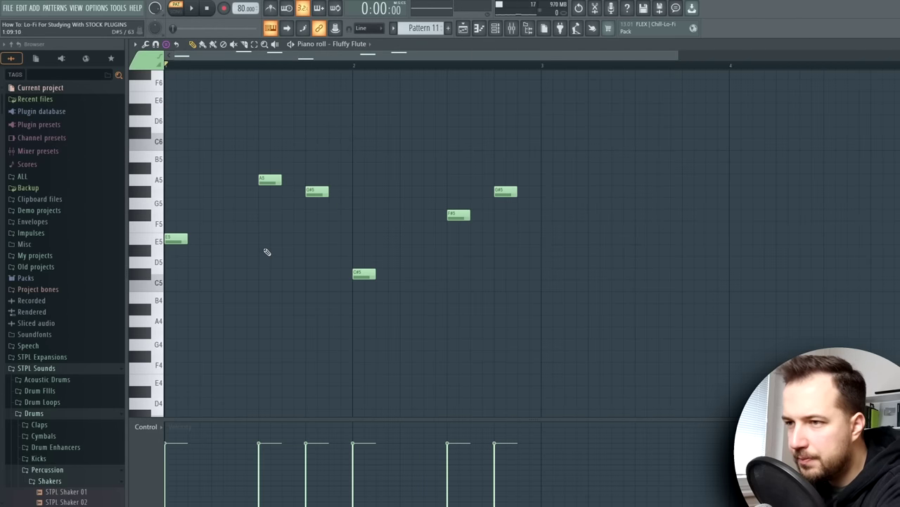
key("space")
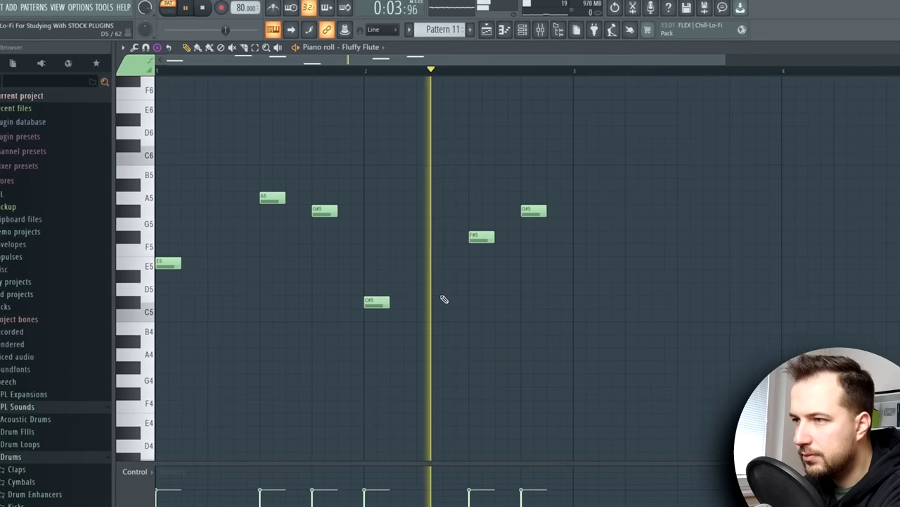
key("space")
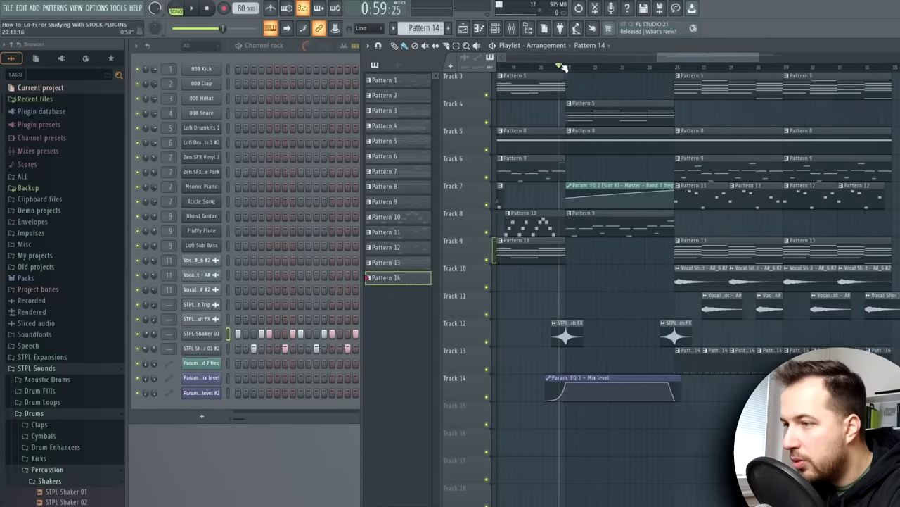
- Play the arrangement from around bar 21, stop it, and open the Mixer
scroll(568, 68, "up", 2)
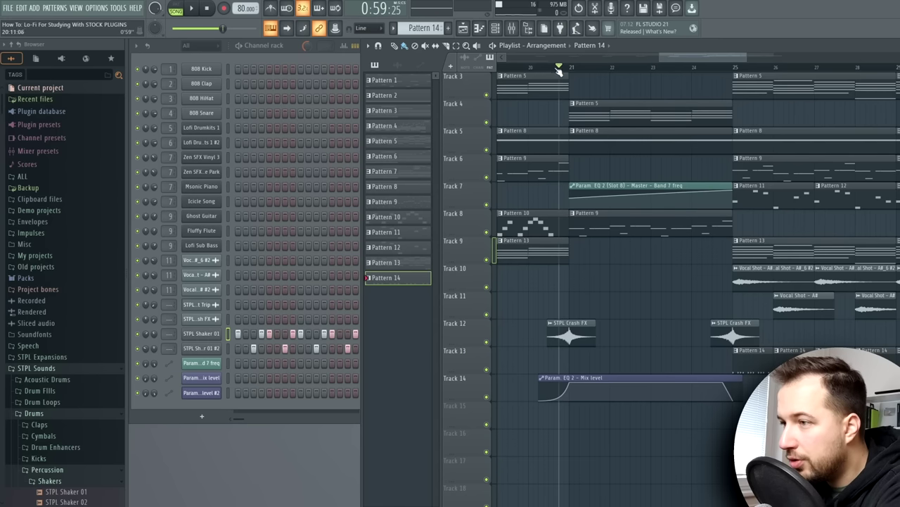
key("space")
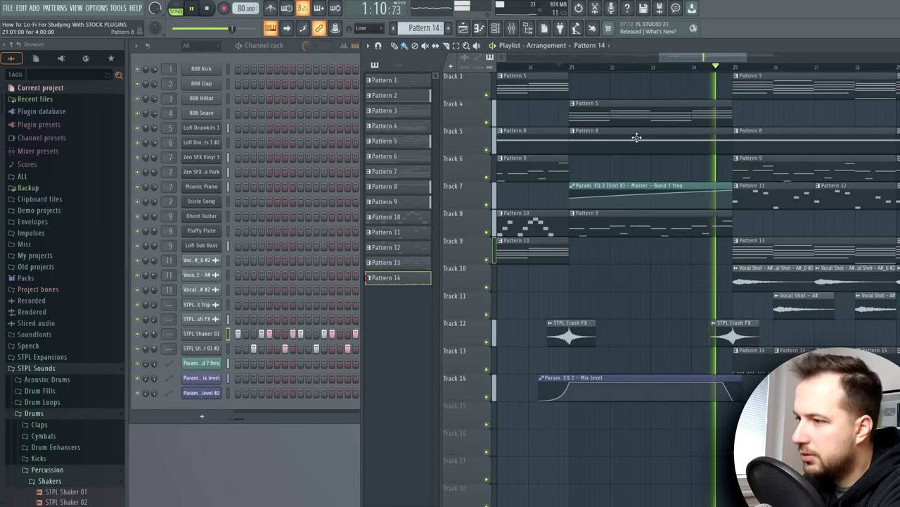
key("space")
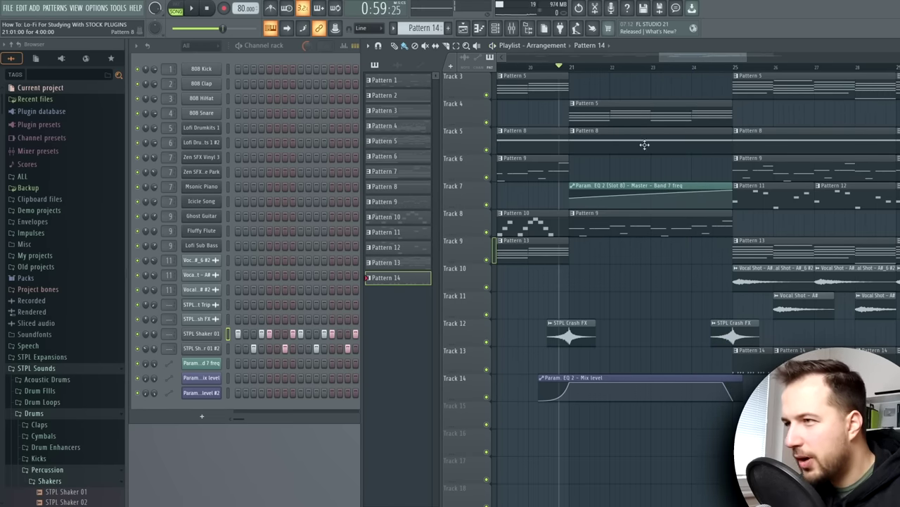
left_click(510, 28)
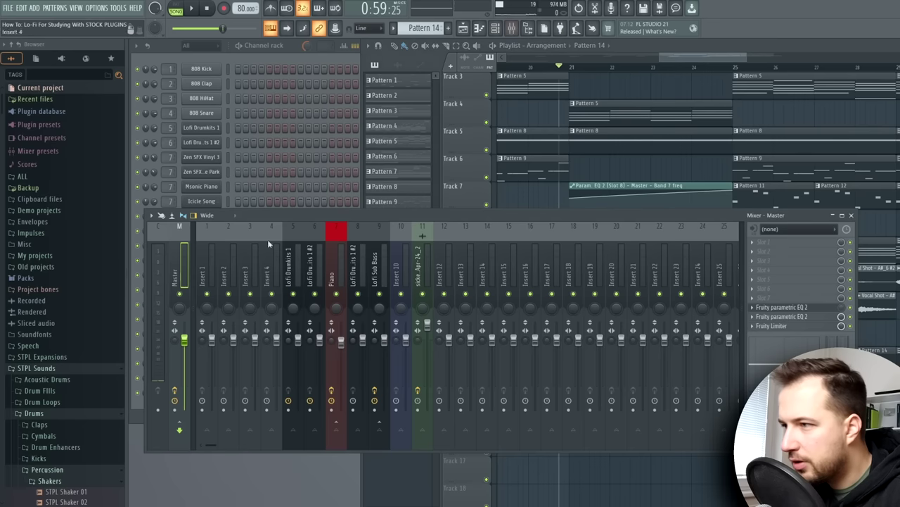
- Lower the Master parametric EQ 2 band 7 low-pass cutoff and check its automation options
left_click(800, 310)
left_click_drag(389, 185, 291, 186)
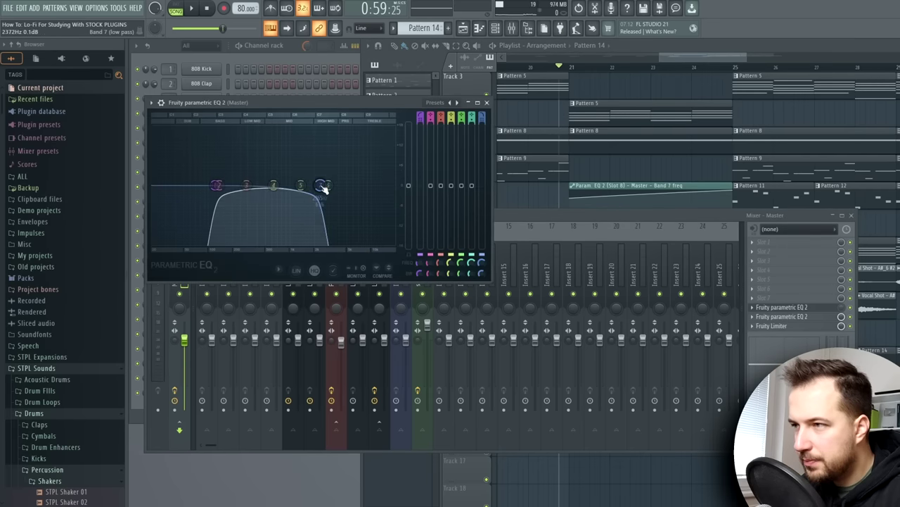
right_click(843, 316)
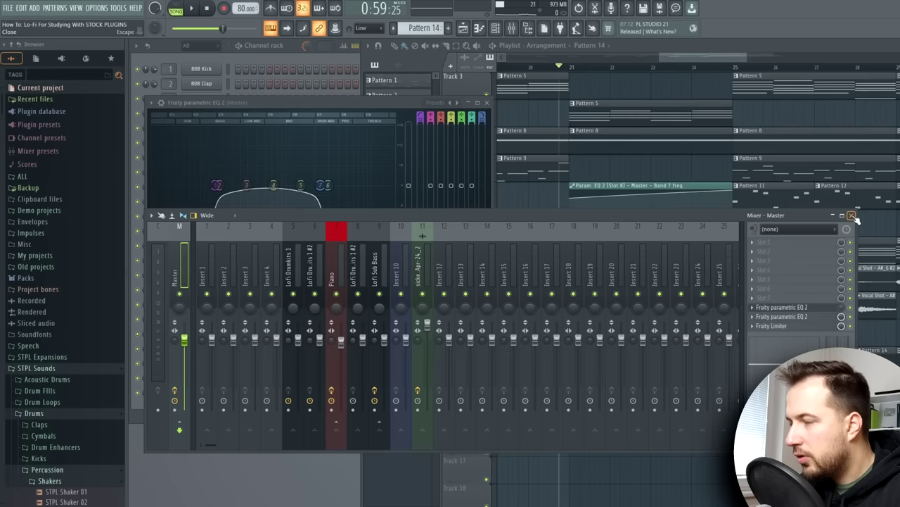
key("F9")
- Close the EQ and inspect Track 14's EQ mix-level automation clips across the playlist
left_click(487, 103)
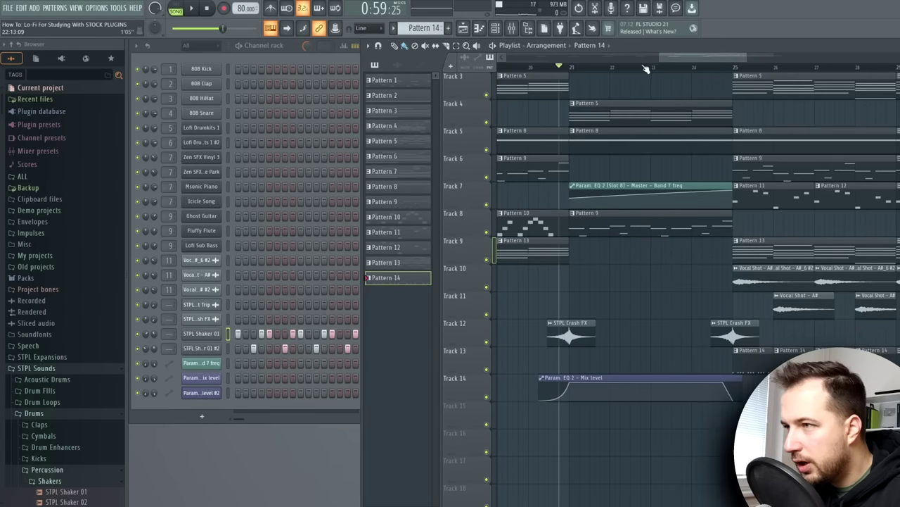
scroll(645, 54, "down", 5)
scroll(597, 71, "up", 2)
scroll(549, 71, "up", 1)
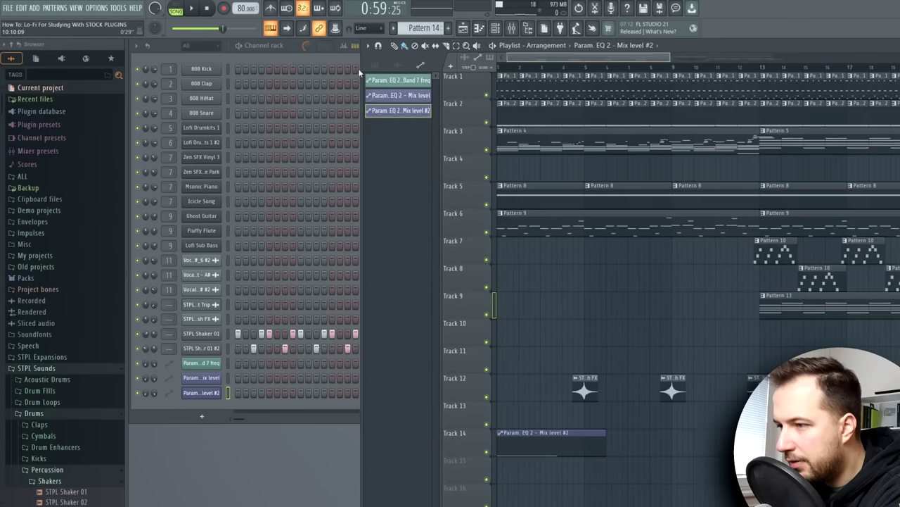
scroll(509, 74, "up", 3)
scroll(512, 313, "down", 5)
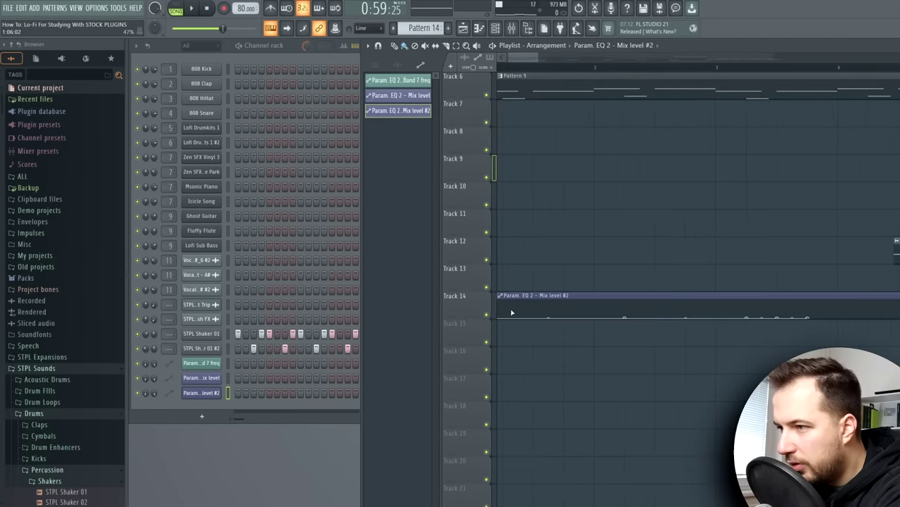
left_click_drag(522, 59, 453, 63)
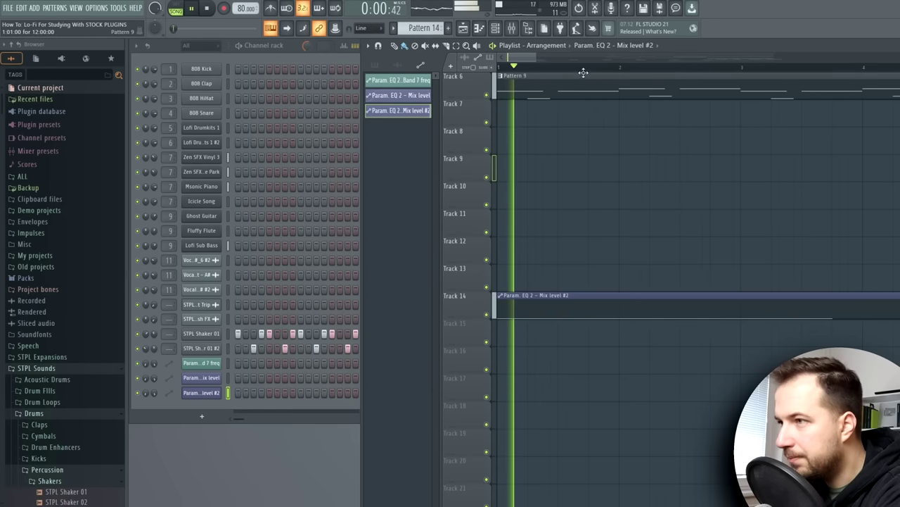
scroll(583, 74, "down", 2)
scroll(586, 74, "down", 2)
scroll(586, 73, "down", 2)
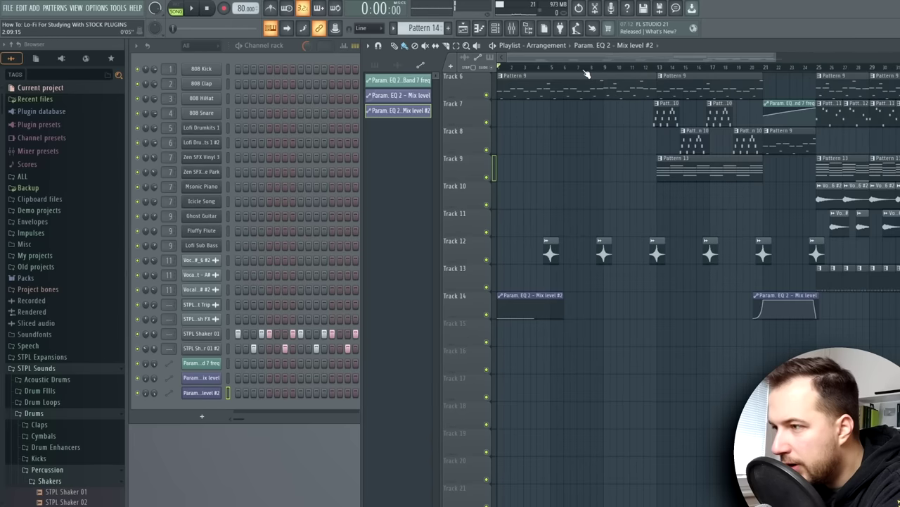
scroll(758, 60, "right", 1)
scroll(774, 104, "up", 3)
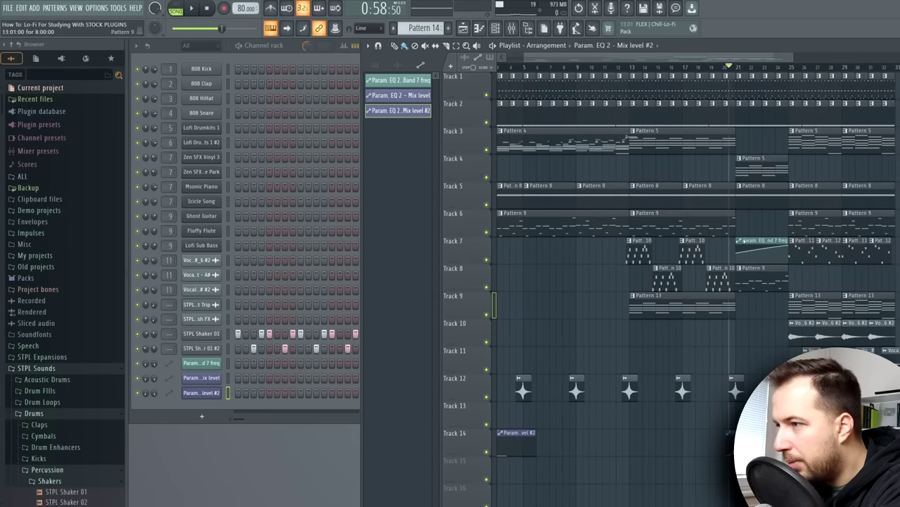
scroll(765, 108, "down", 3)
scroll(752, 140, "up", 3)
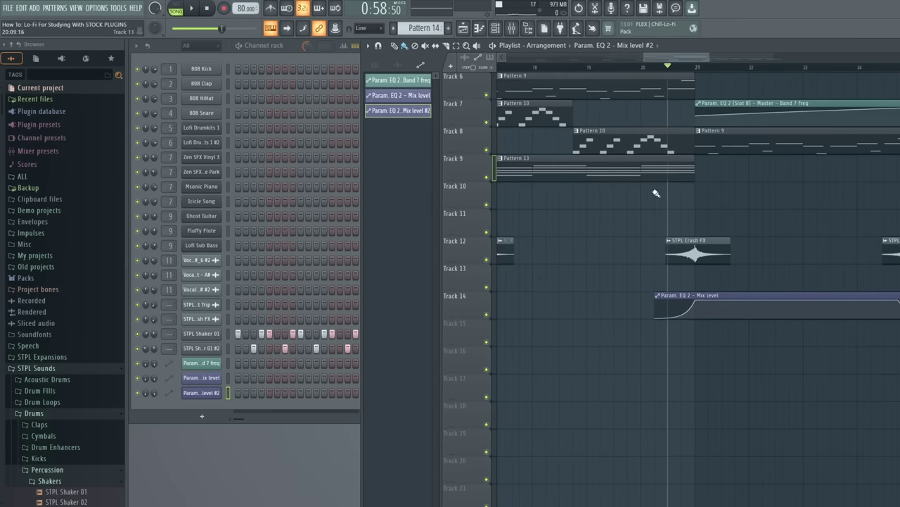
- Reopen the Mixer and bring up the Master's Fruity parametric EQ 2
key("F9")
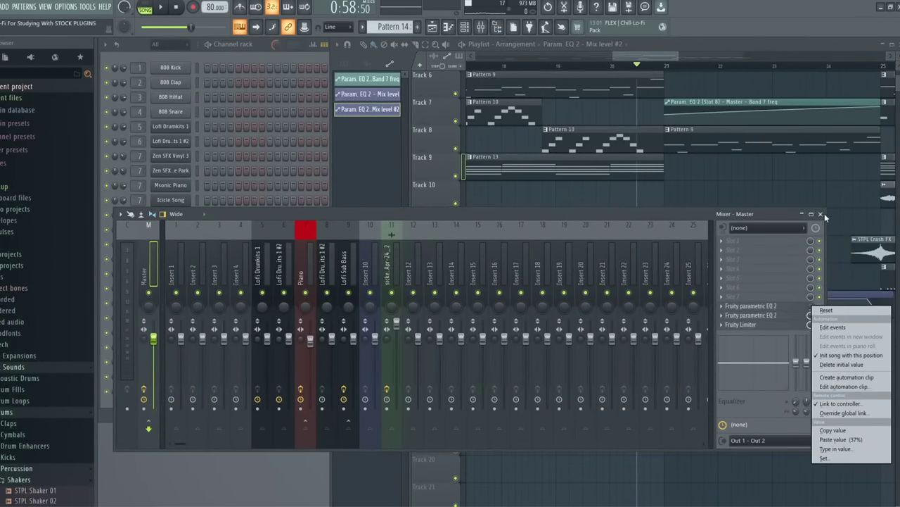
left_click(821, 214)
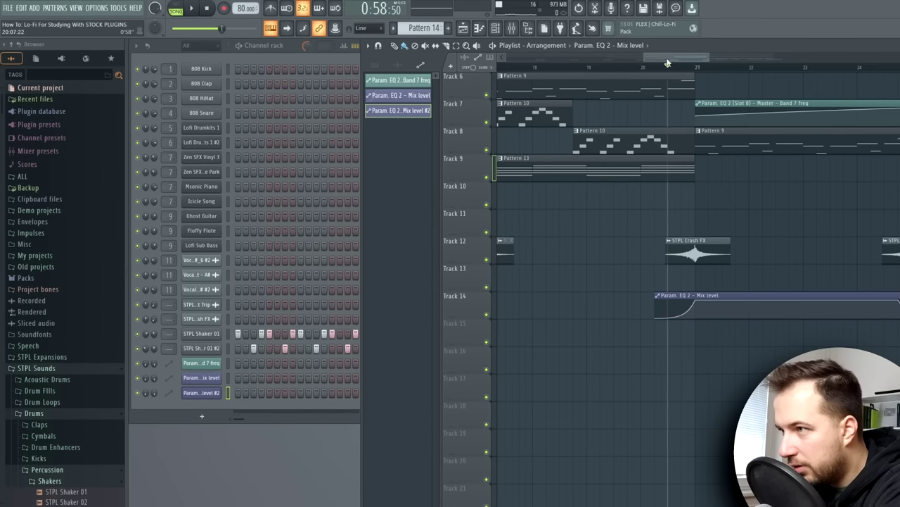
left_click_drag(645, 62, 662, 67)
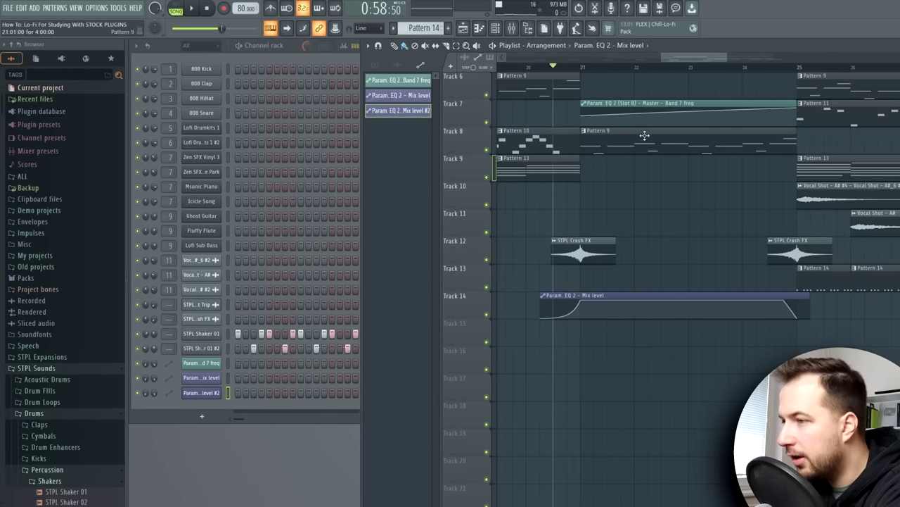
key("F9")
left_click(820, 316)
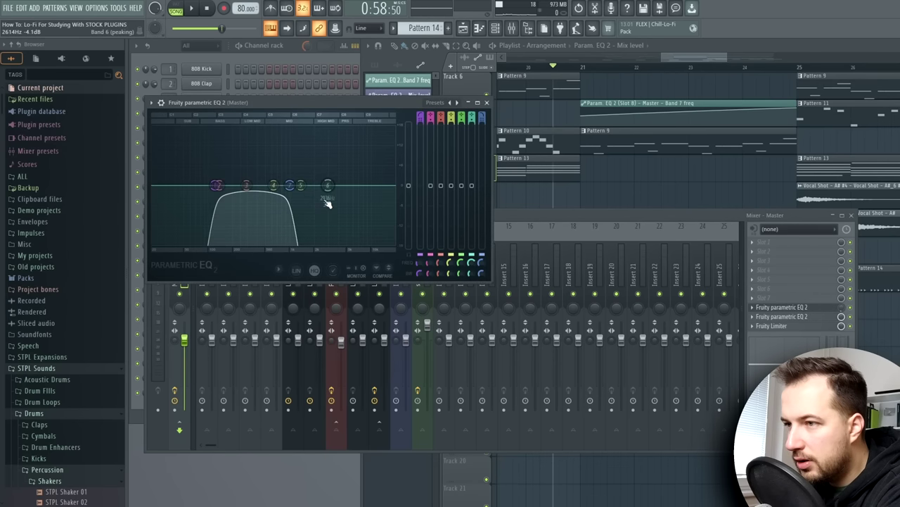
- Play the song to hear the automated Master low-pass sweep, checking band 7's automation menu
key("space")
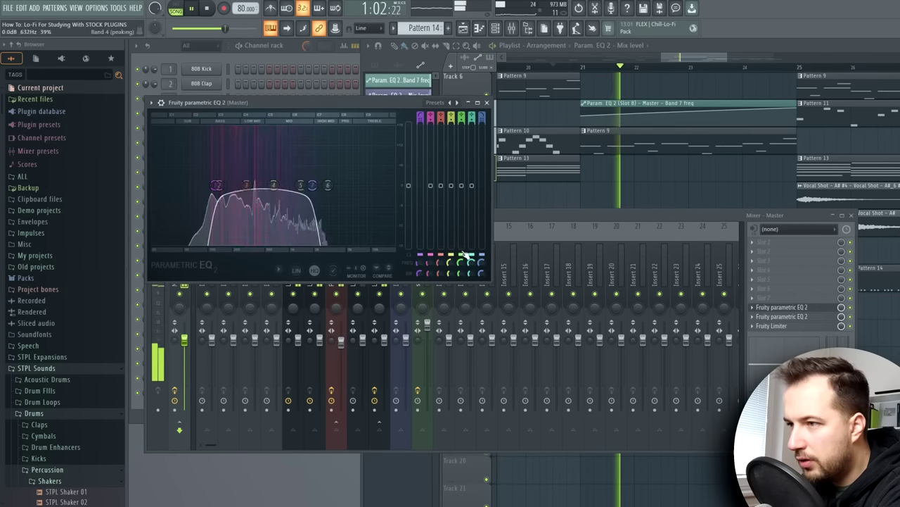
key("space")
right_click(482, 263)
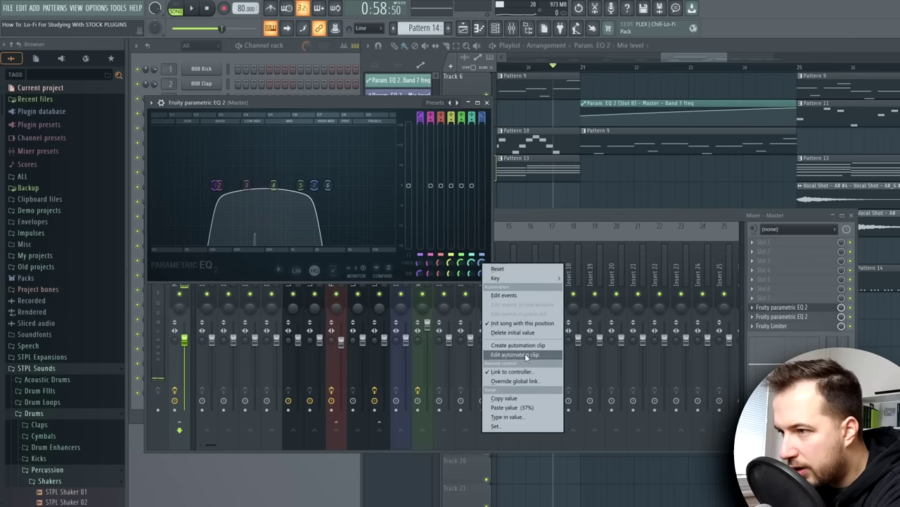
left_click(374, 108)
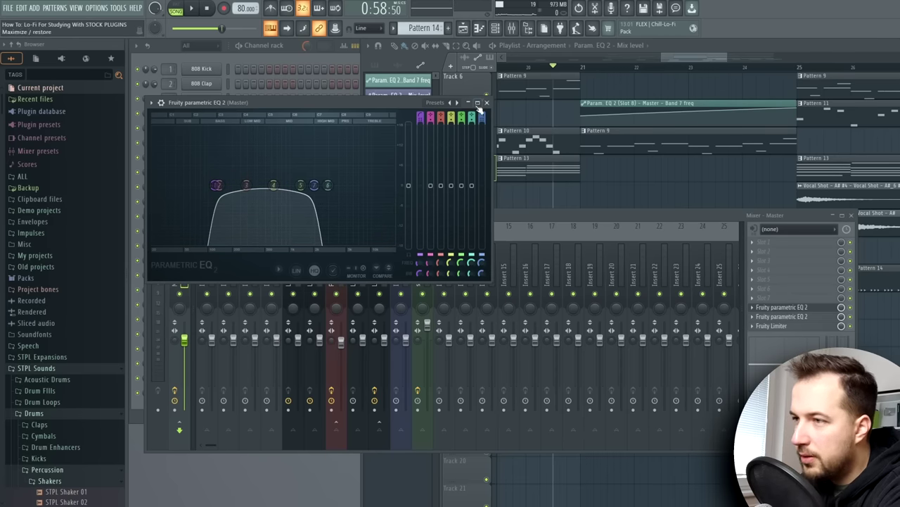
key("space")
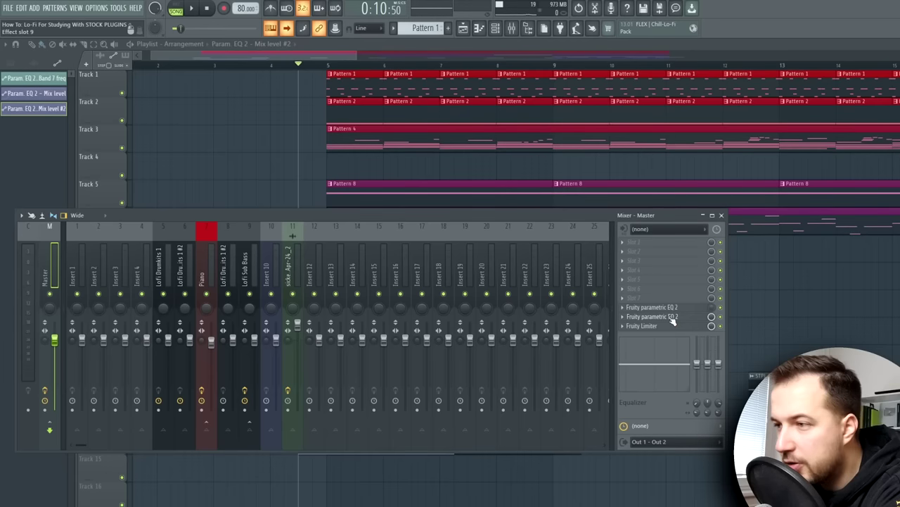
- Open the Master's first Fruity parametric EQ 2, showing its near-flat curve with a gentle high-end lift
left_click(672, 317)
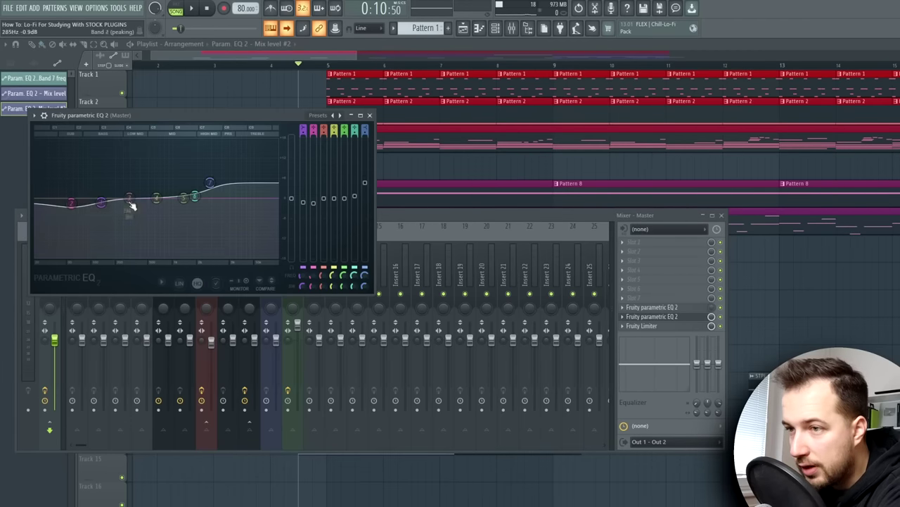